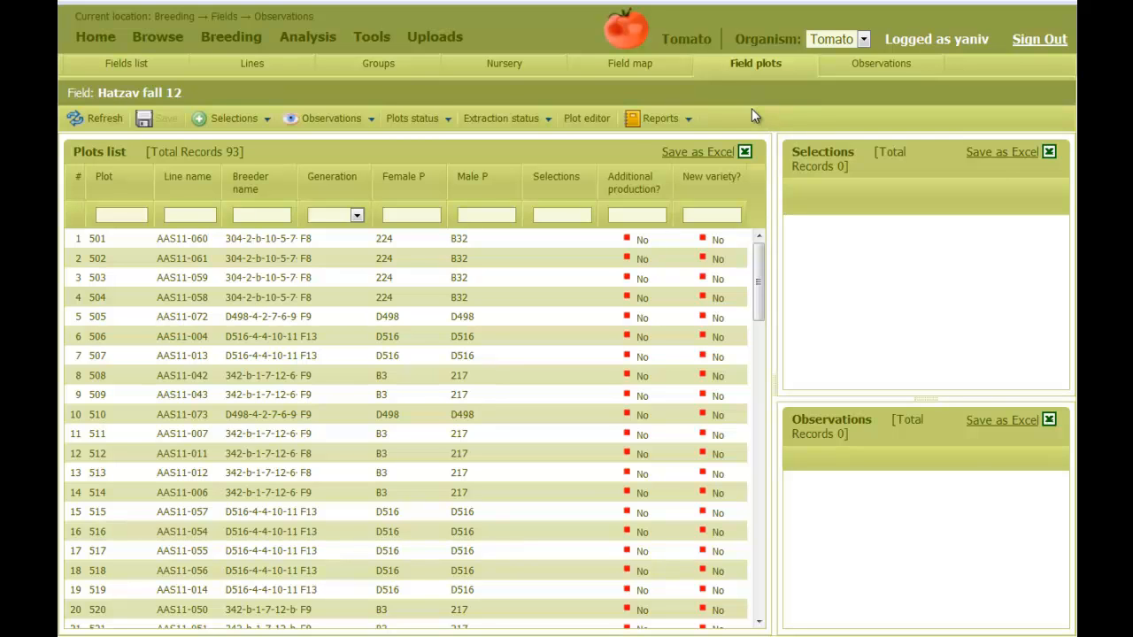
Step: Generate and open the Plot observations report for the Hatzav fall 12 field
{"action": "left_click", "coordinate": [690, 119]}
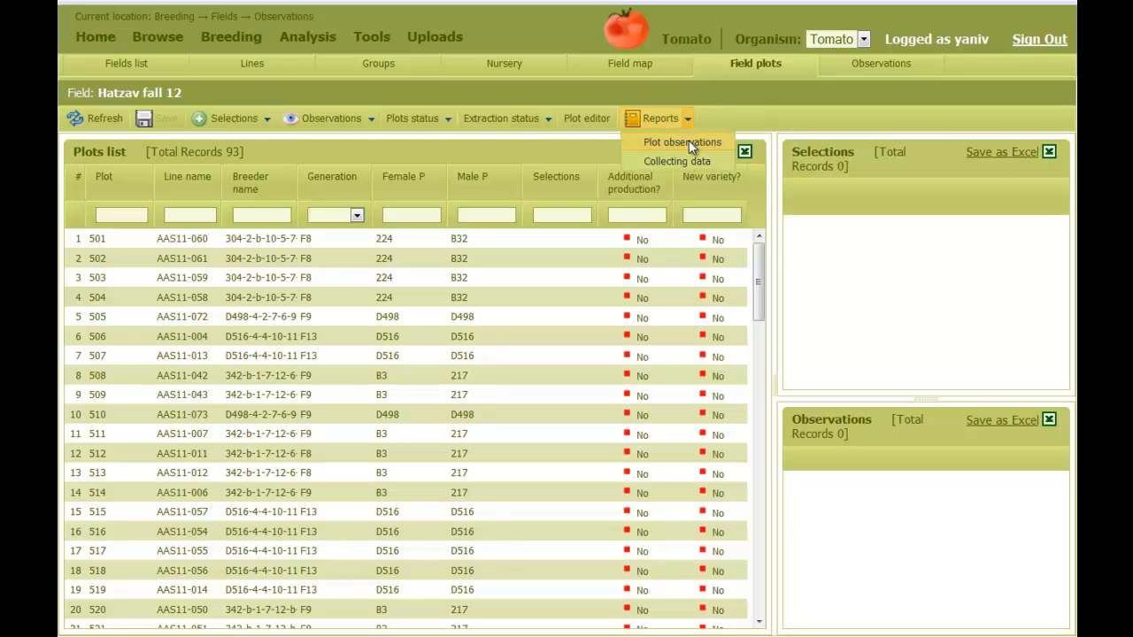
{"action": "left_click", "coordinate": [688, 142]}
{"action": "left_click", "coordinate": [529, 359]}
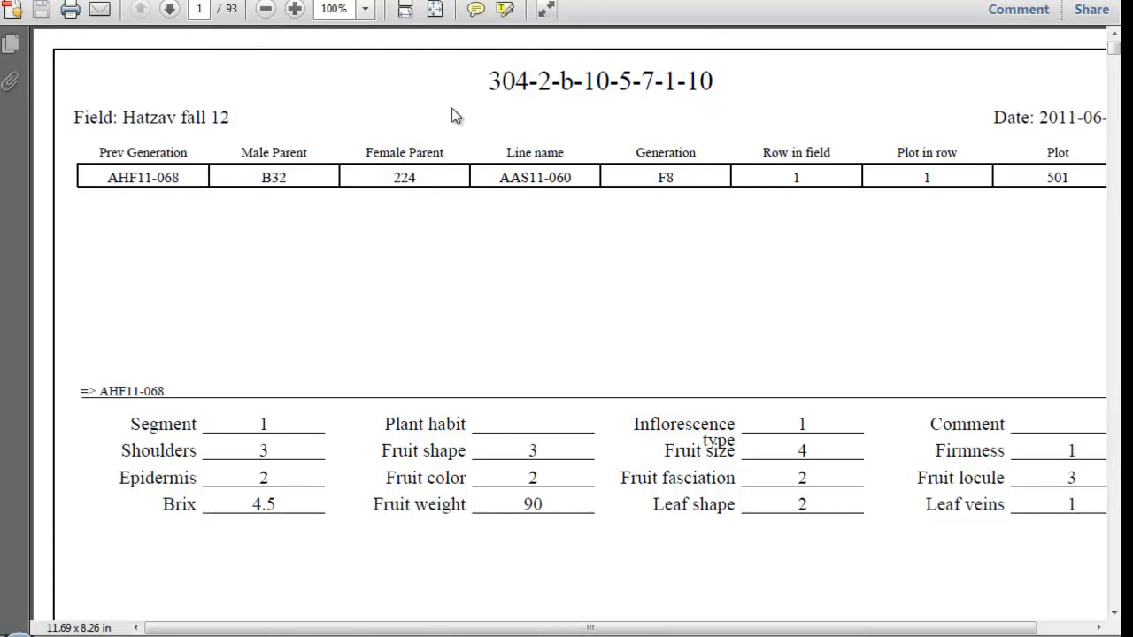
Step: Examine the report's breeder name, plot details and previous observation values across several plot pages
{"action": "left_click_drag", "start_coordinate": [500, 77], "coordinate": [726, 76]}
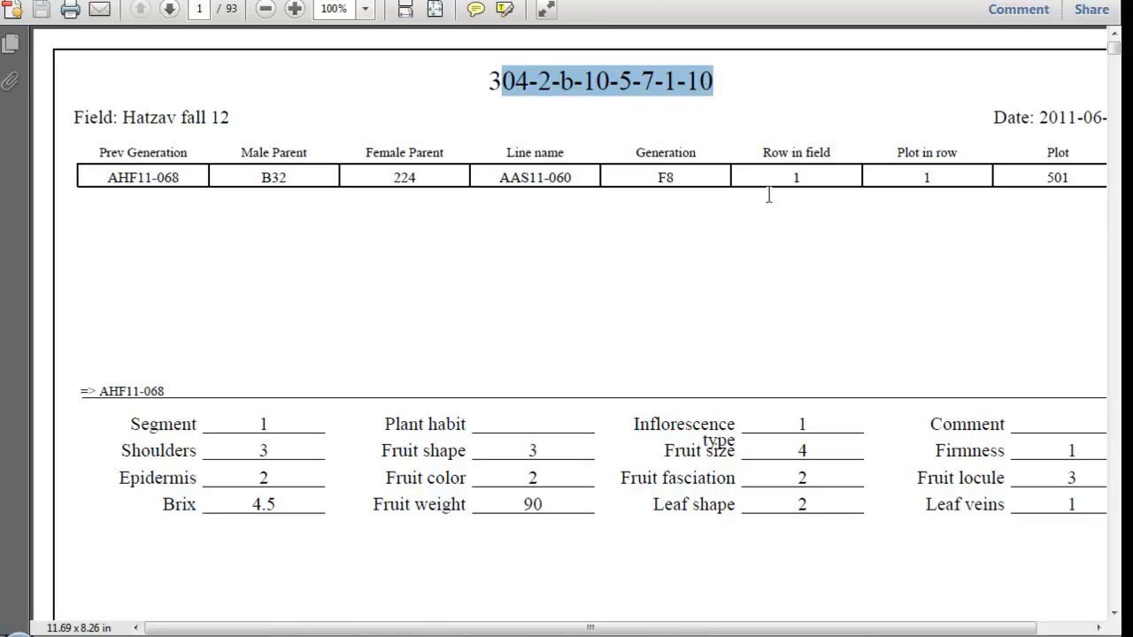
{"action": "left_click_drag", "start_coordinate": [1040, 166], "coordinate": [964, 174]}
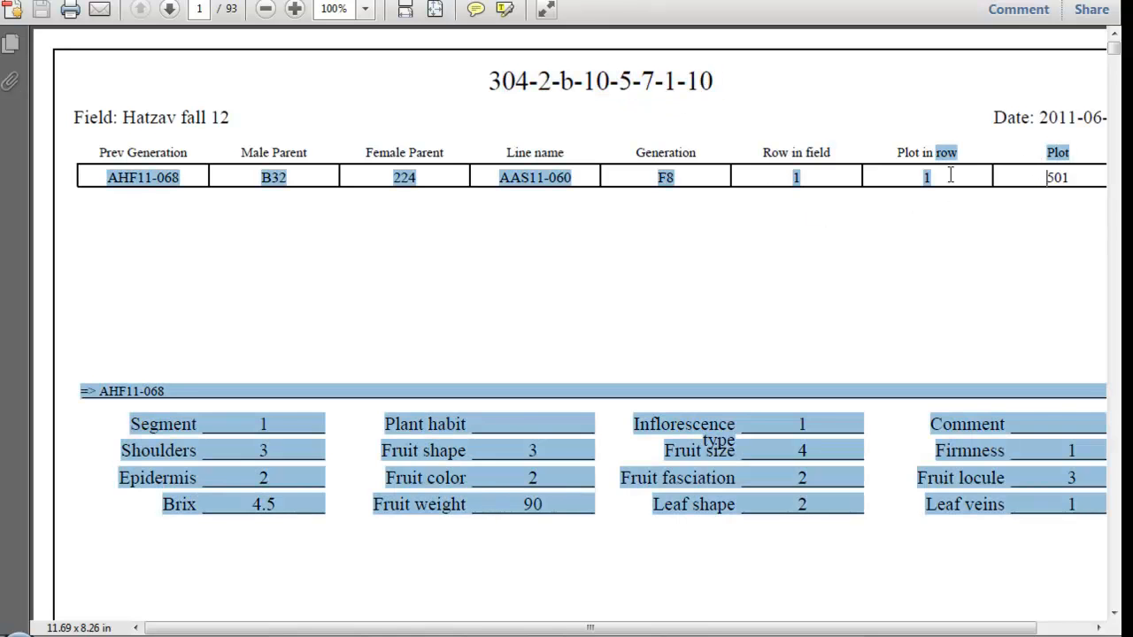
{"action": "left_click", "coordinate": [909, 171]}
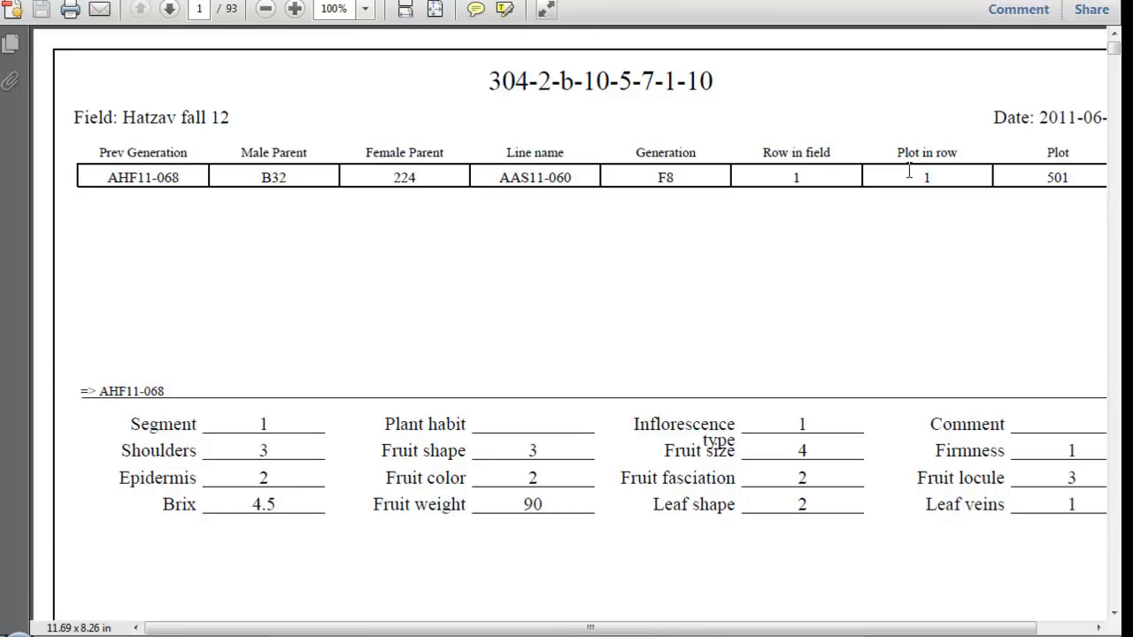
{"action": "scroll", "coordinate": [394, 243], "scroll_direction": "down", "scroll_amount": 1}
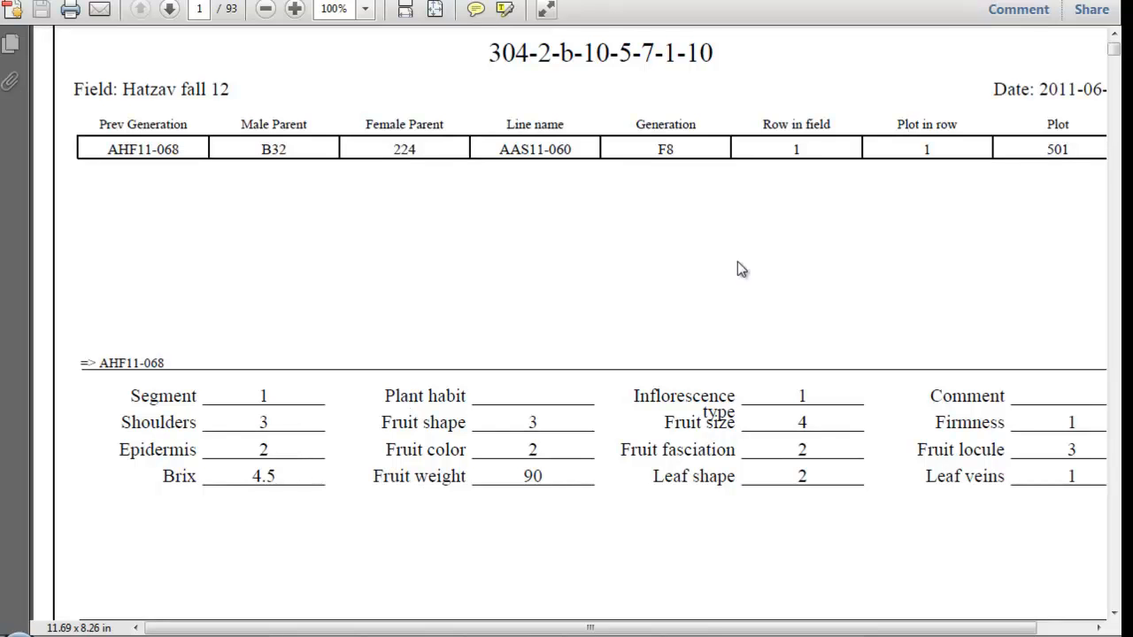
{"action": "scroll", "coordinate": [737, 261], "scroll_direction": "down", "scroll_amount": 6}
{"action": "scroll", "coordinate": [737, 262], "scroll_direction": "down", "scroll_amount": 15}
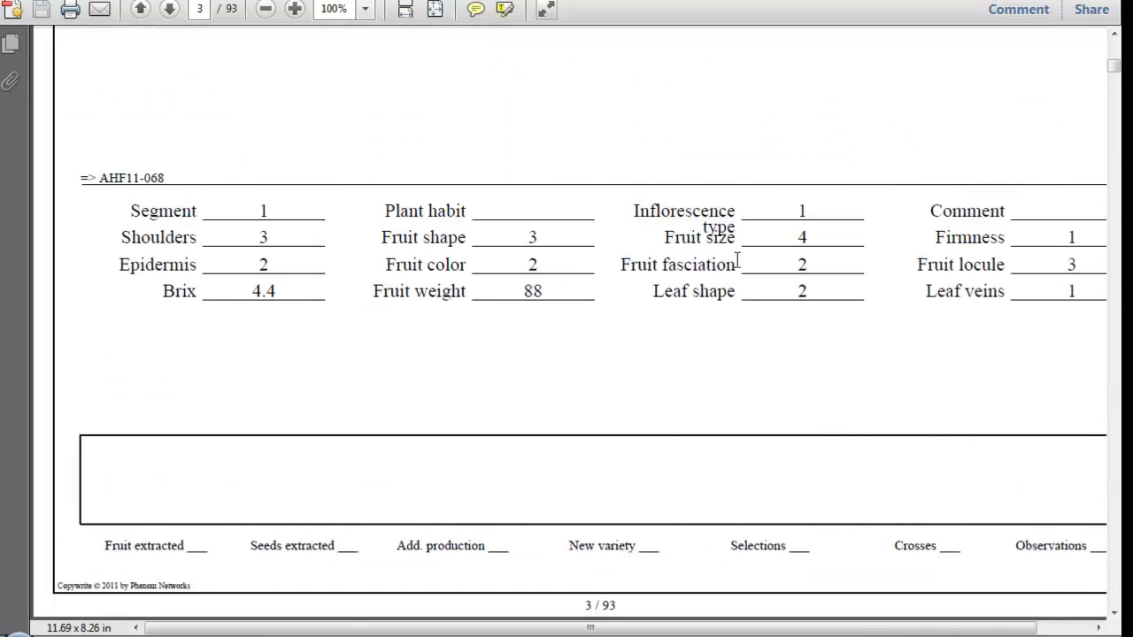
{"action": "scroll", "coordinate": [737, 259], "scroll_direction": "down", "scroll_amount": 15}
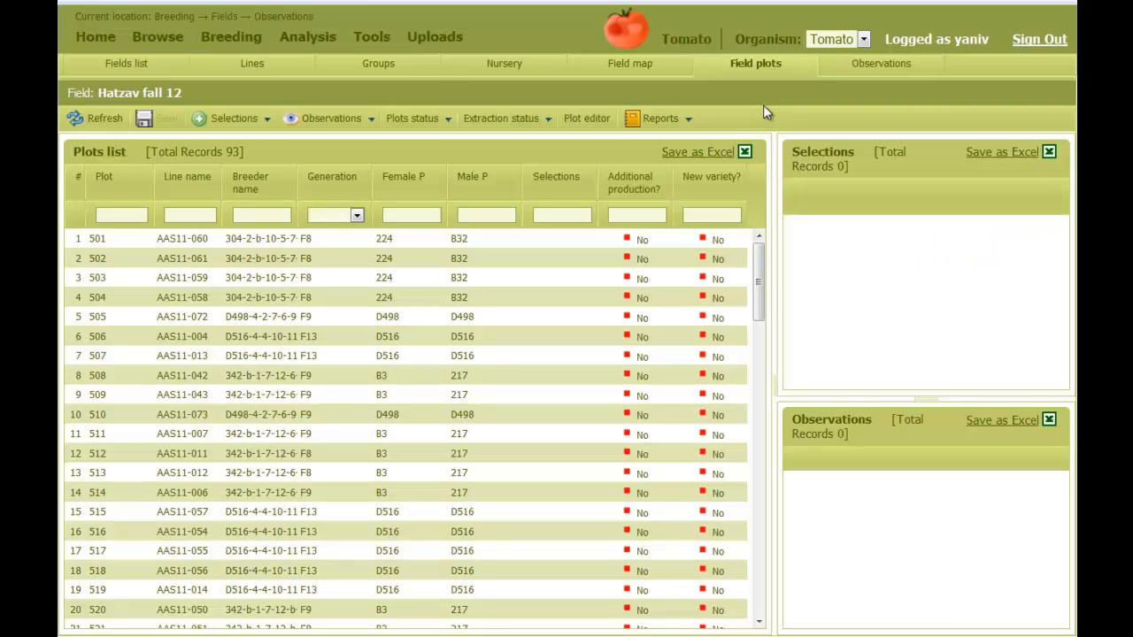
Step: Open plot 501 in the plot editor and create observations for it
{"action": "left_click", "coordinate": [469, 235]}
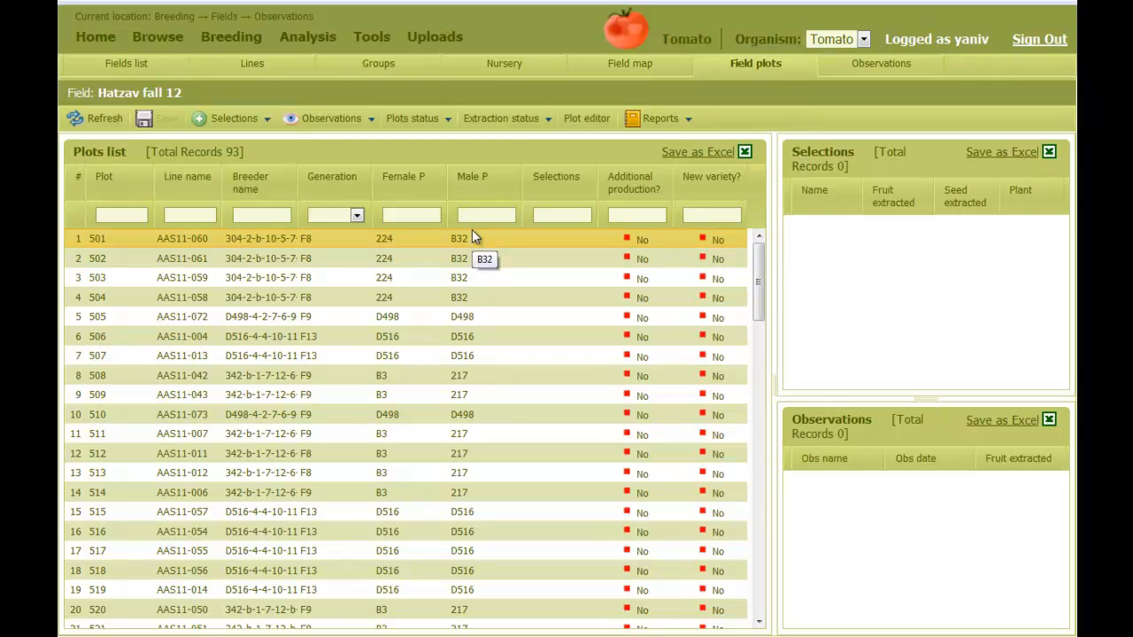
{"action": "left_click", "coordinate": [587, 118]}
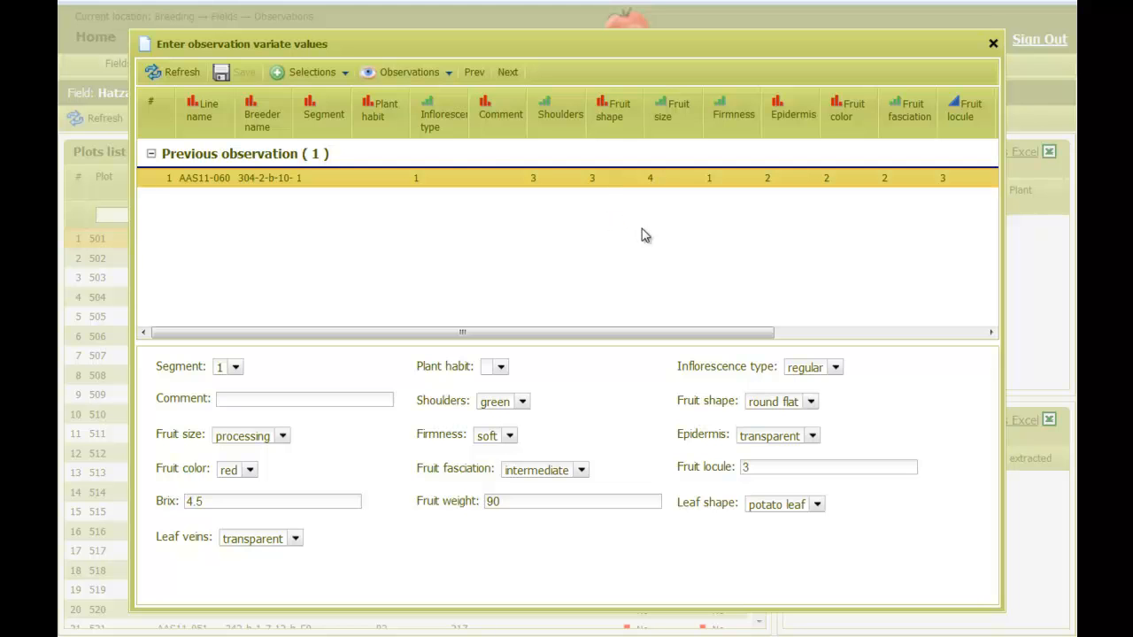
{"action": "left_click", "coordinate": [405, 71]}
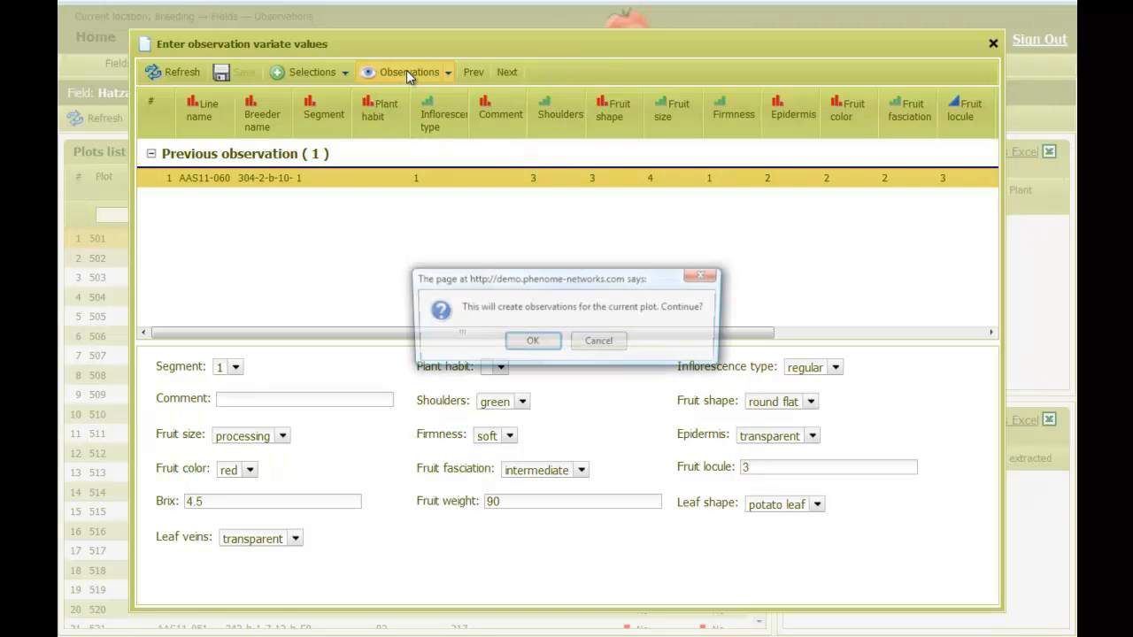
{"action": "left_click", "coordinate": [533, 345]}
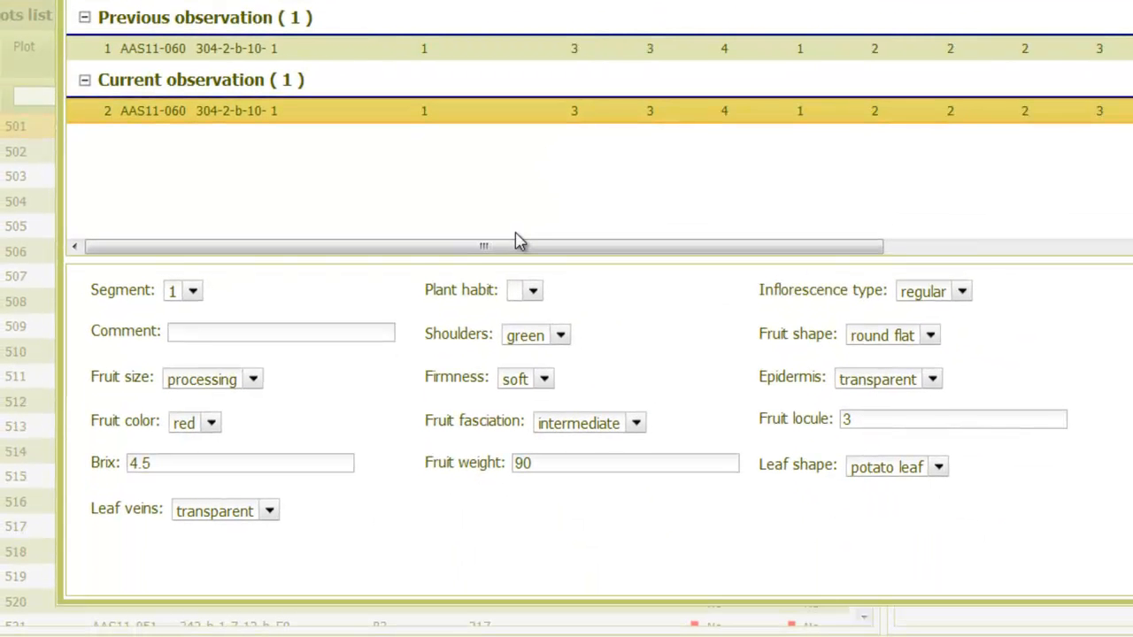
Step: Set plot 501's plant habit to indeterminate and inflorescence type to forked, and save the observation
{"action": "left_click", "coordinate": [529, 296]}
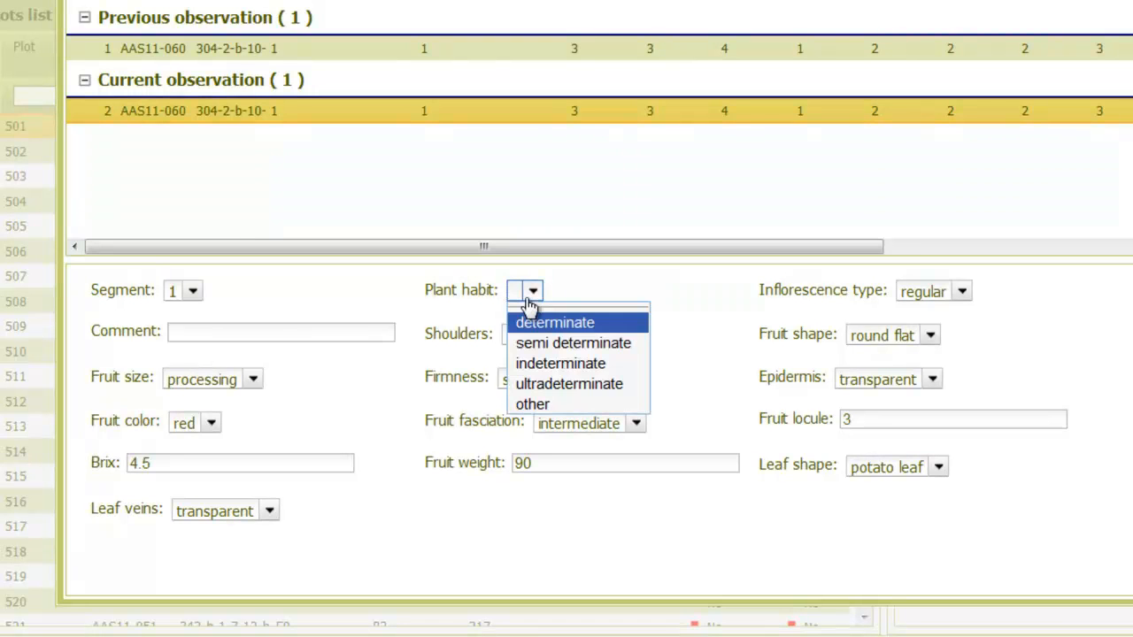
{"action": "left_click", "coordinate": [553, 370]}
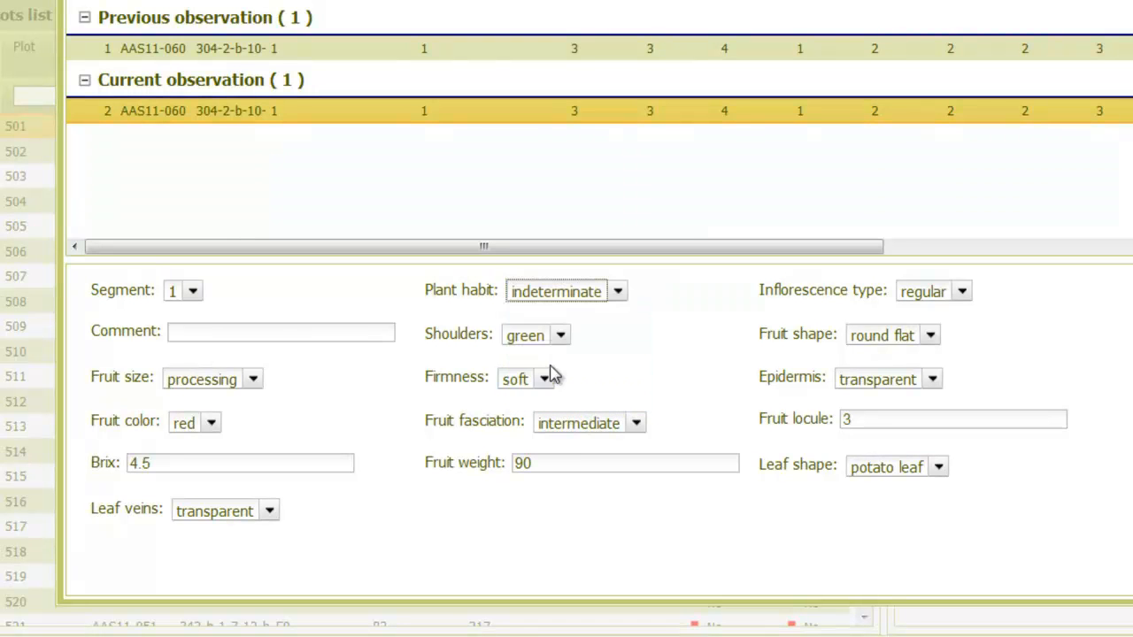
{"action": "left_click", "coordinate": [938, 303]}
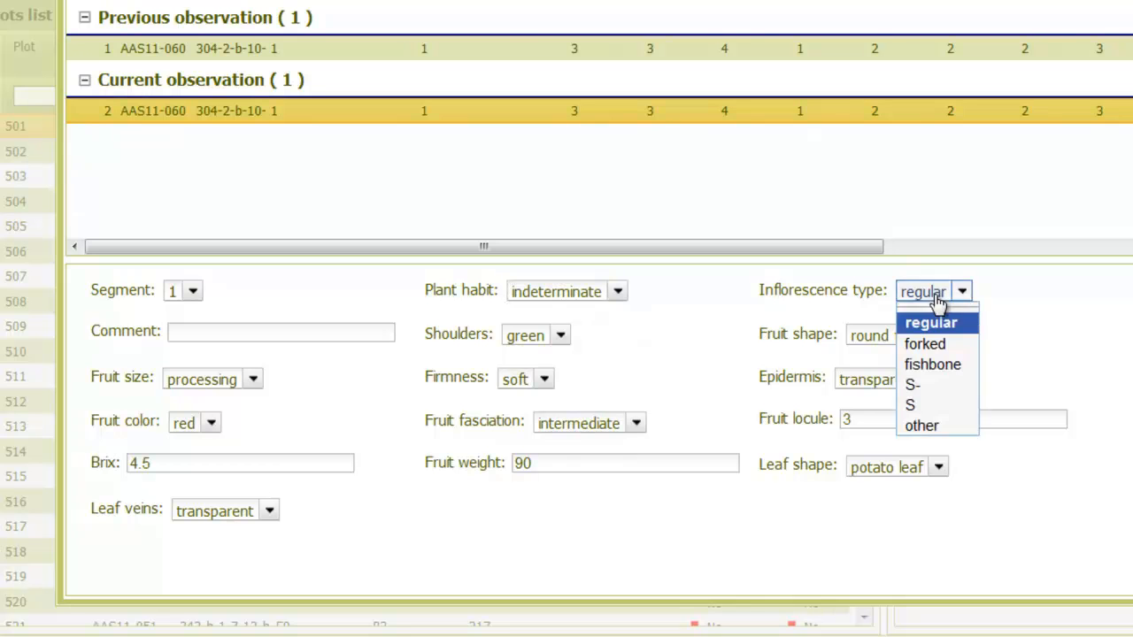
{"action": "left_click", "coordinate": [944, 348]}
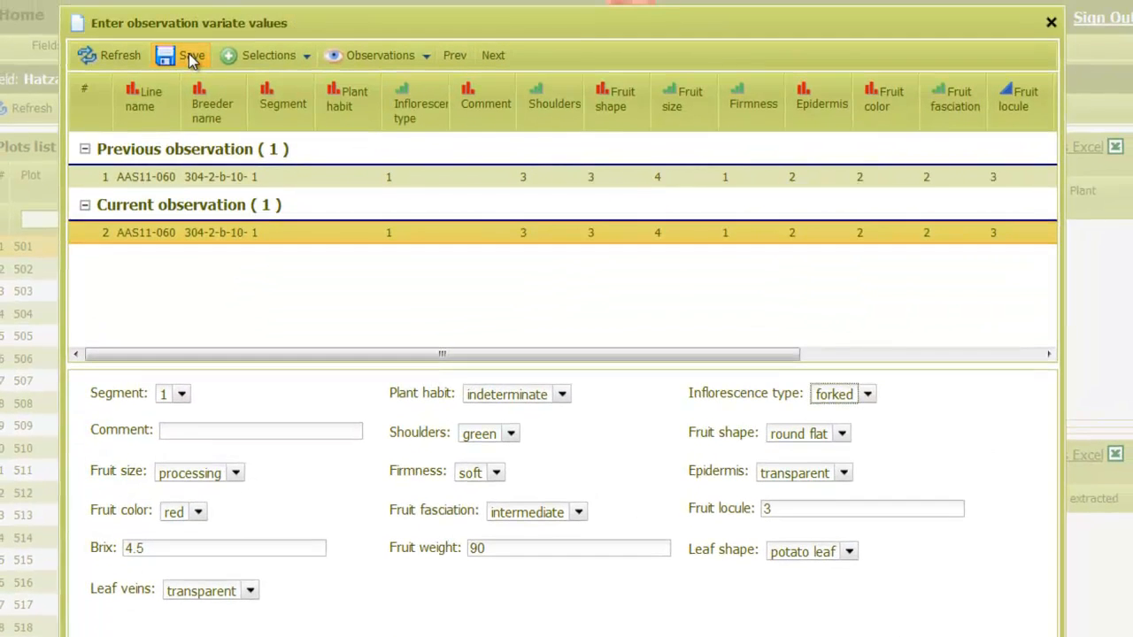
{"action": "left_click", "coordinate": [188, 55]}
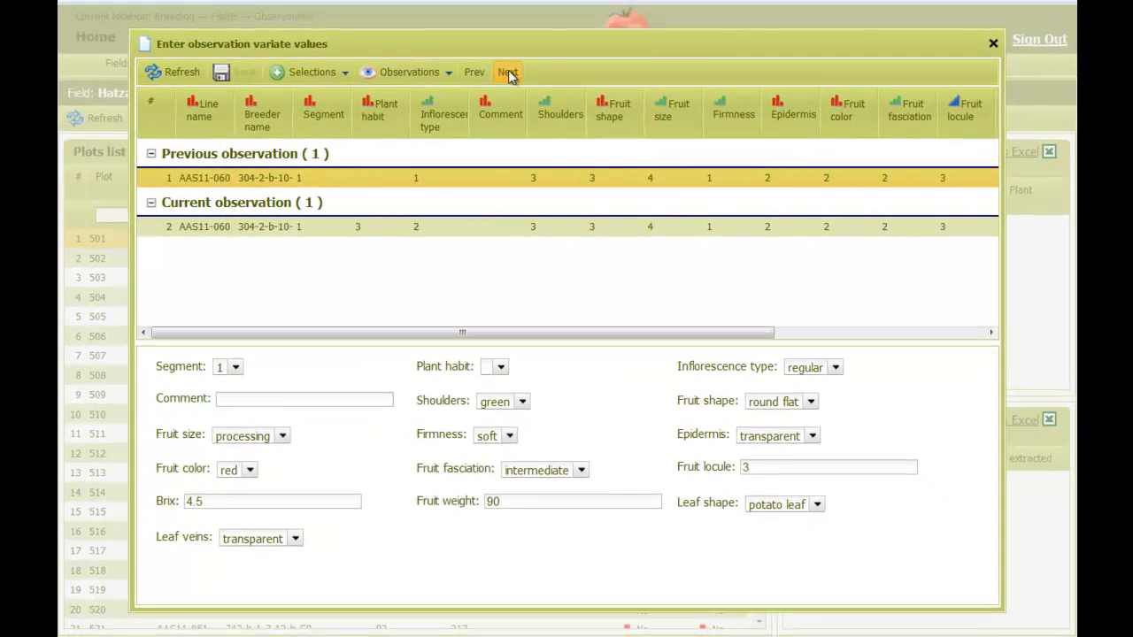
Step: Advance the plot editor to plot 502 and create observations for it
{"action": "left_click", "coordinate": [494, 56]}
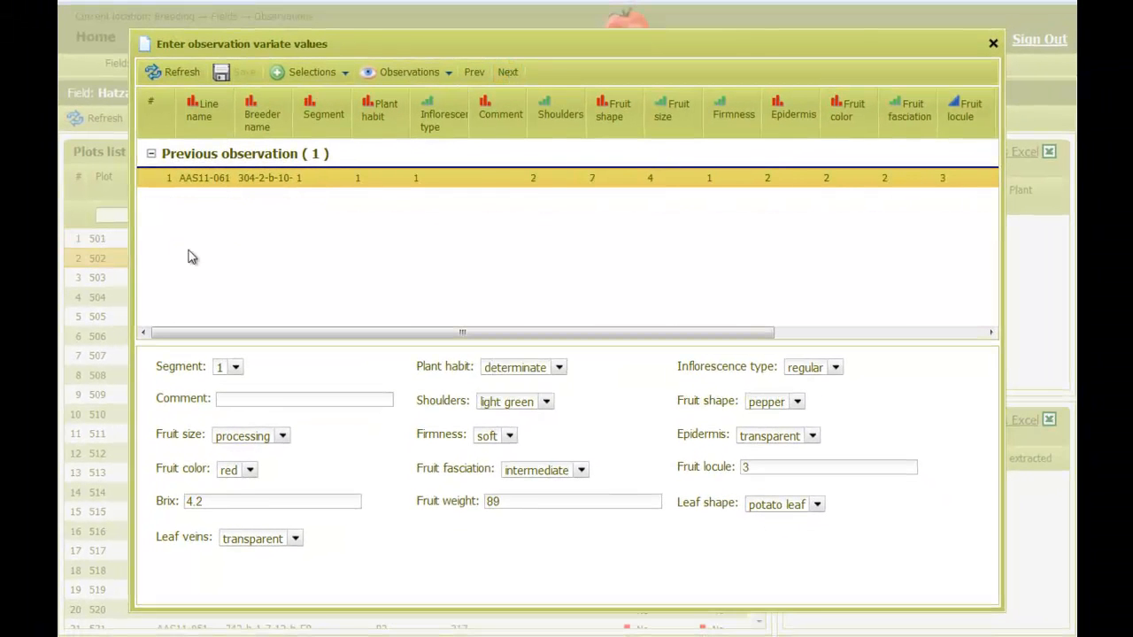
{"action": "left_click", "coordinate": [405, 77]}
{"action": "left_click", "coordinate": [530, 343]}
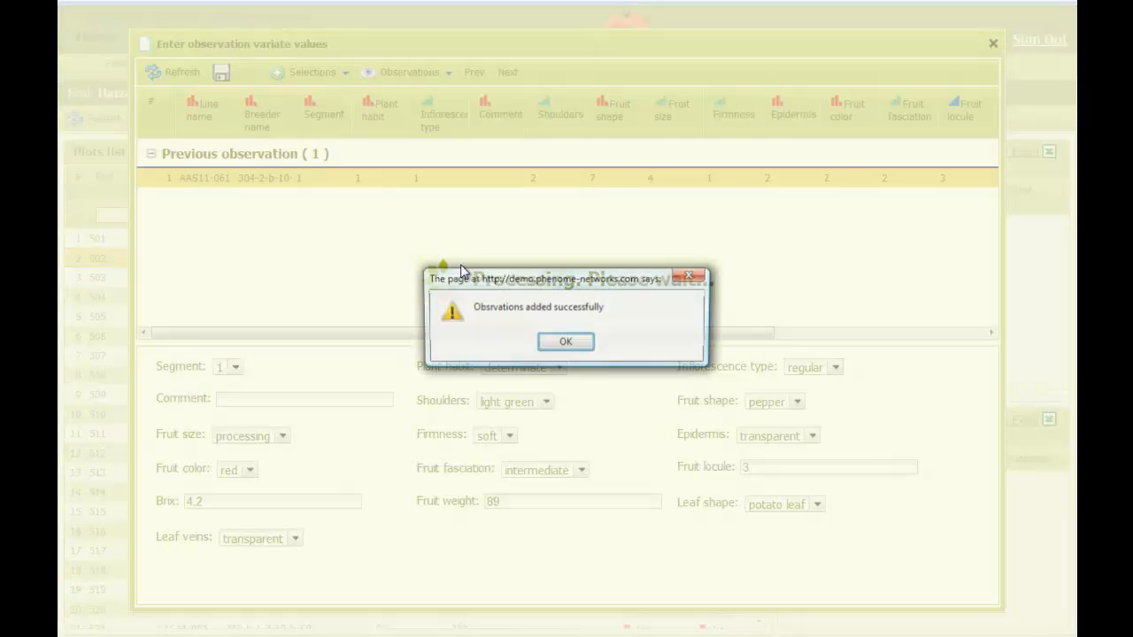
{"action": "left_click", "coordinate": [567, 342]}
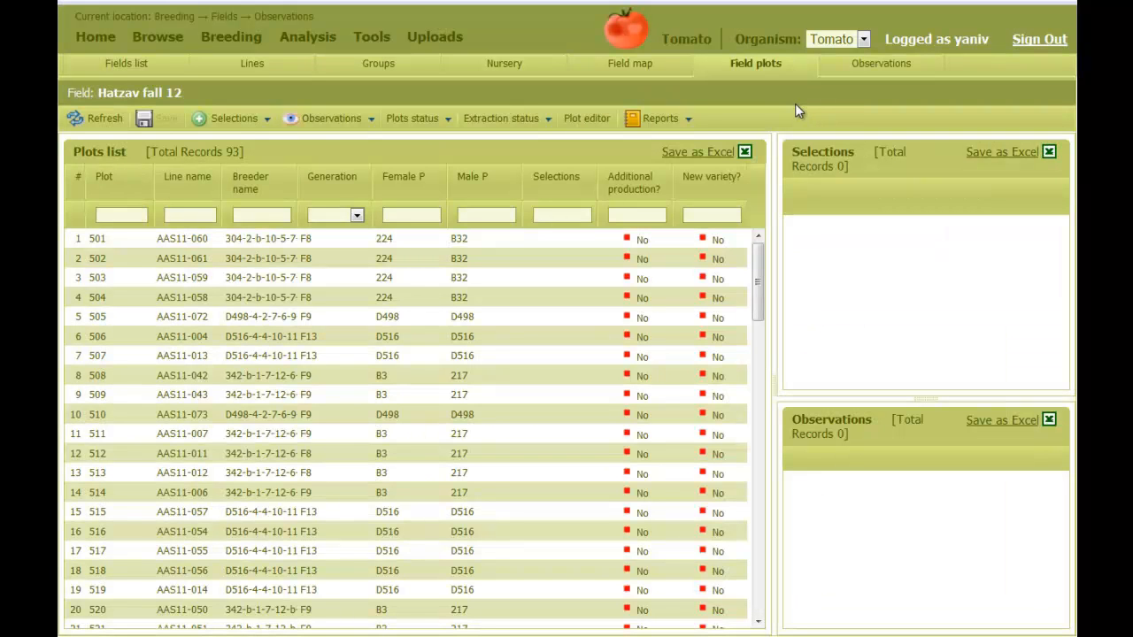
Step: Open the field's observations table and display the plot observations (Plots Obs.)
{"action": "left_click", "coordinate": [870, 71]}
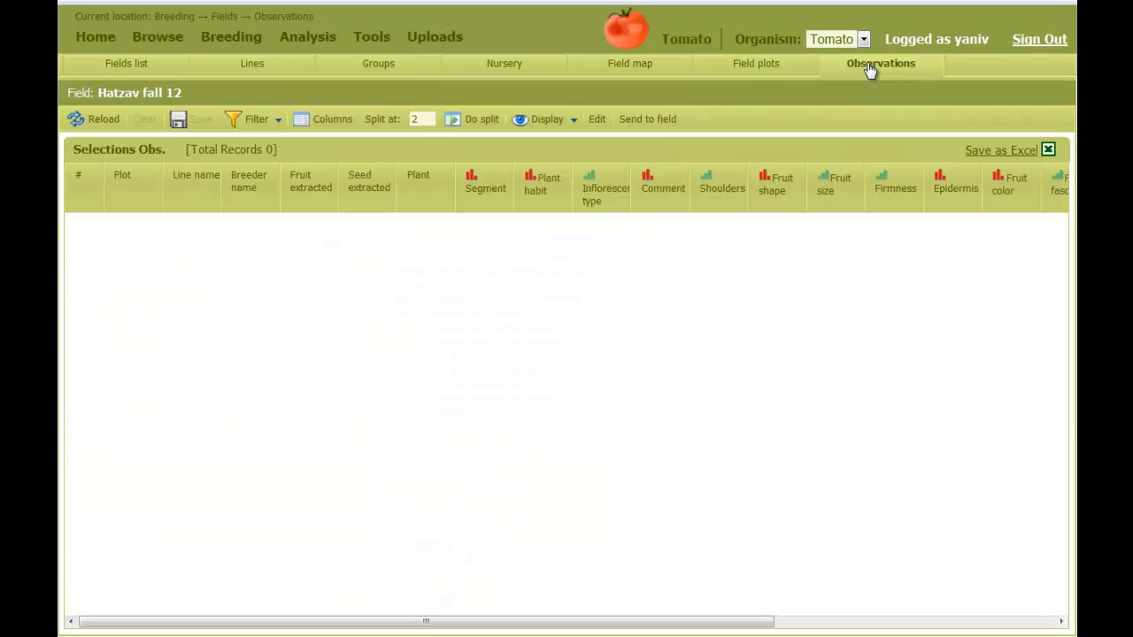
{"action": "left_click", "coordinate": [577, 123]}
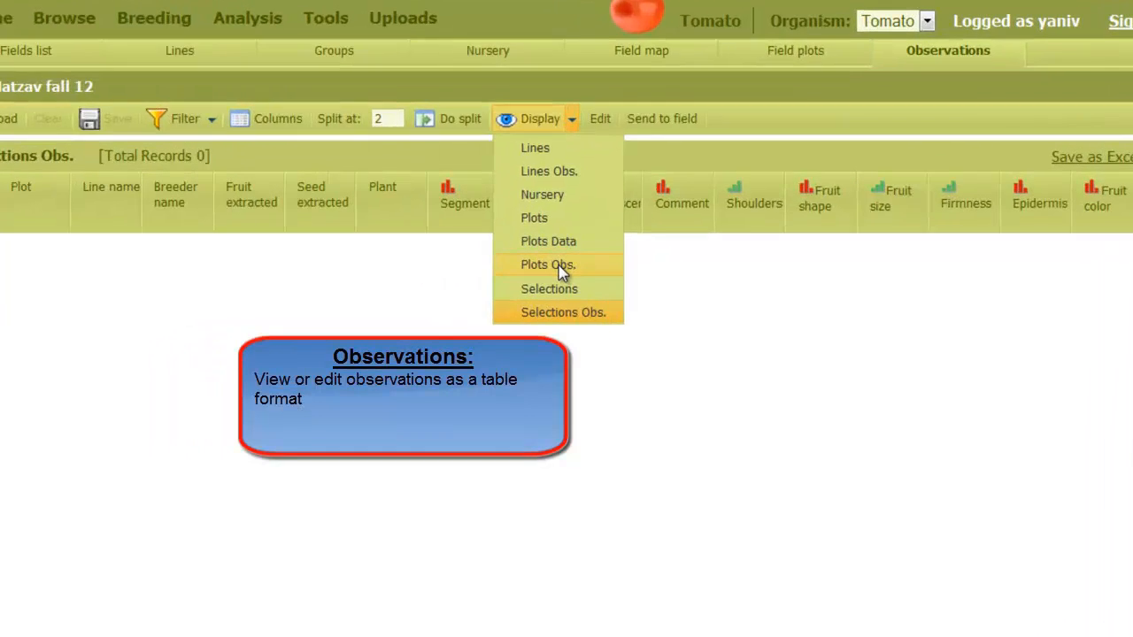
{"action": "left_click", "coordinate": [611, 348]}
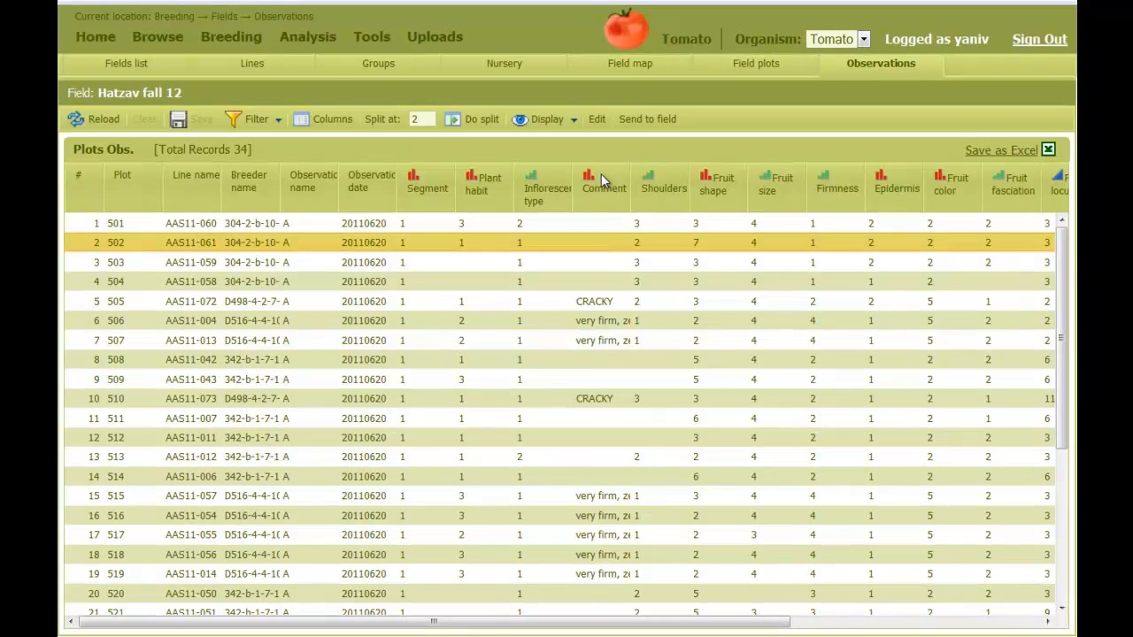
Step: In plot 502's row, set plant habit to 2, inflorescence type to 2 and shoulders to 3, and save
{"action": "left_click", "coordinate": [480, 249]}
{"action": "left_click", "coordinate": [470, 273]}
{"action": "left_click", "coordinate": [541, 247]}
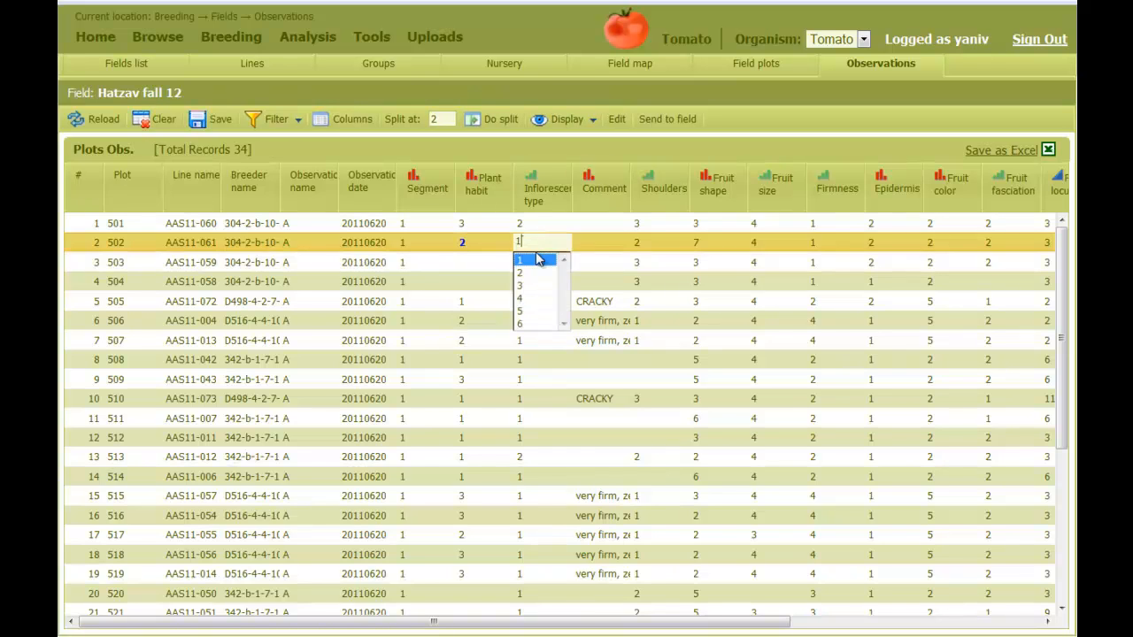
{"action": "left_click", "coordinate": [520, 273]}
{"action": "left_click", "coordinate": [656, 245]}
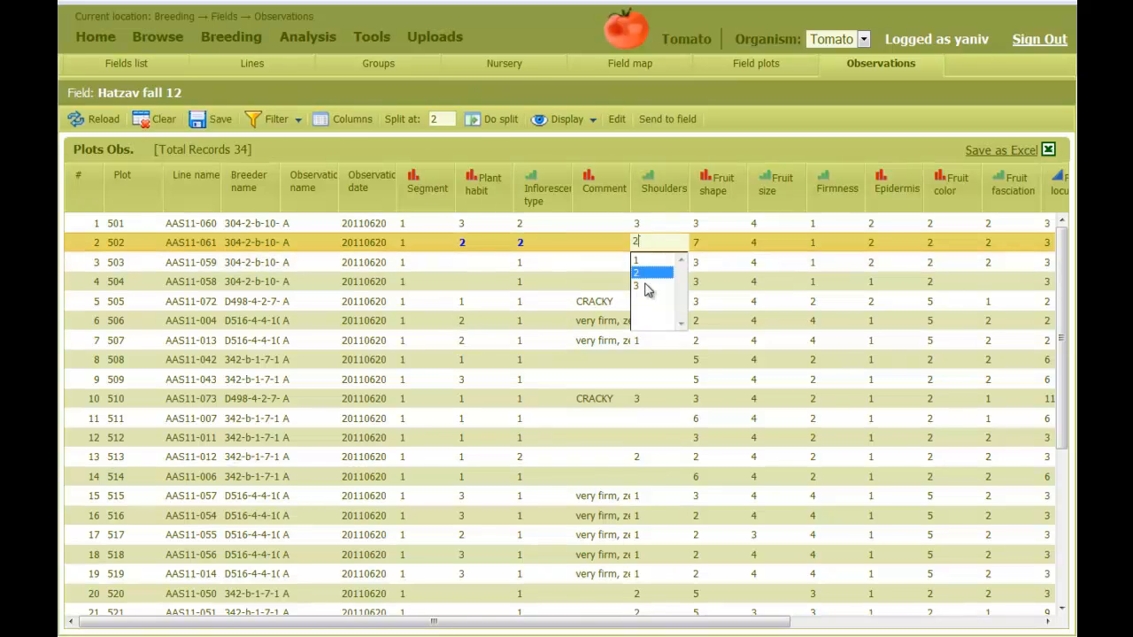
{"action": "left_click", "coordinate": [644, 287]}
{"action": "left_click", "coordinate": [218, 119]}
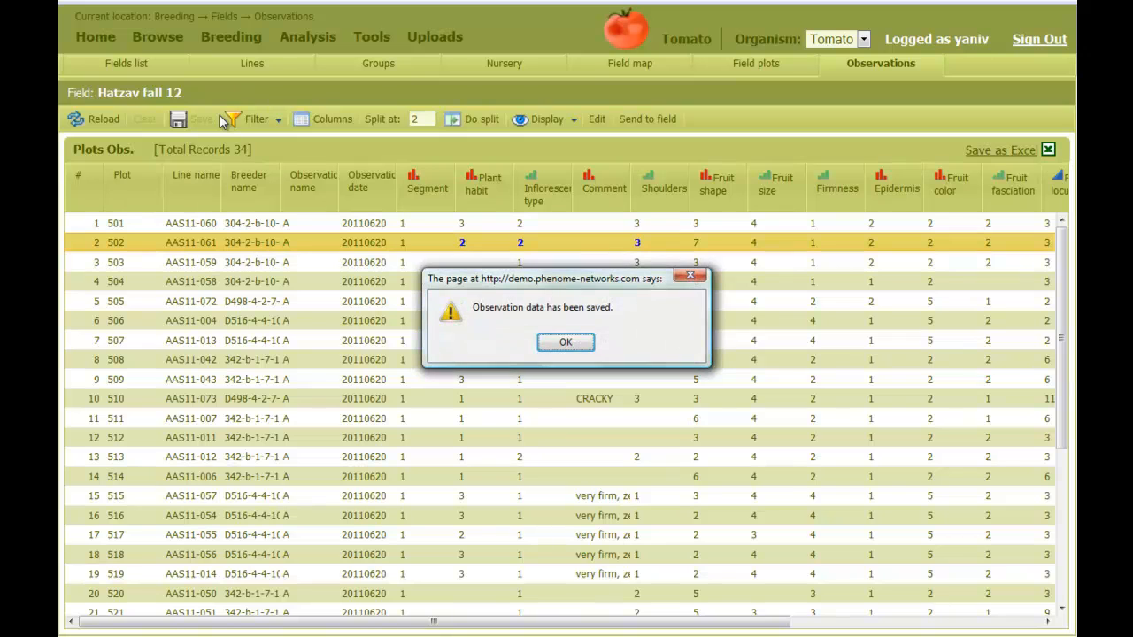
{"action": "key", "text": "Return"}
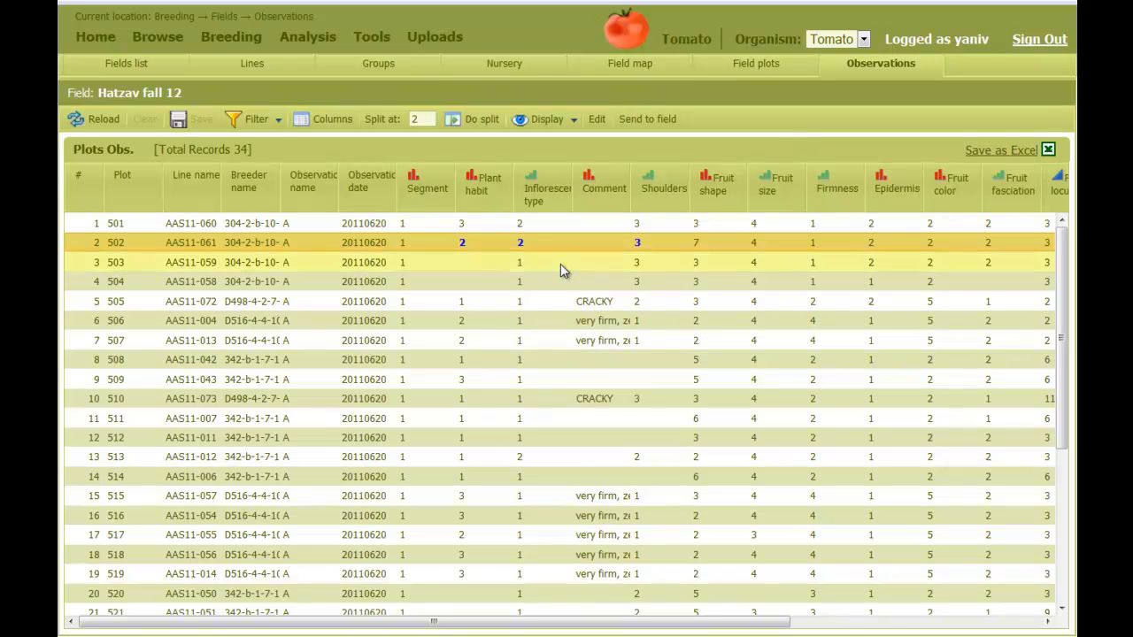
Step: Edit plot 503's observation with fruit fasciation not fasciated, firmness medium and epidermis yellow, and update it
{"action": "left_click", "coordinate": [596, 119]}
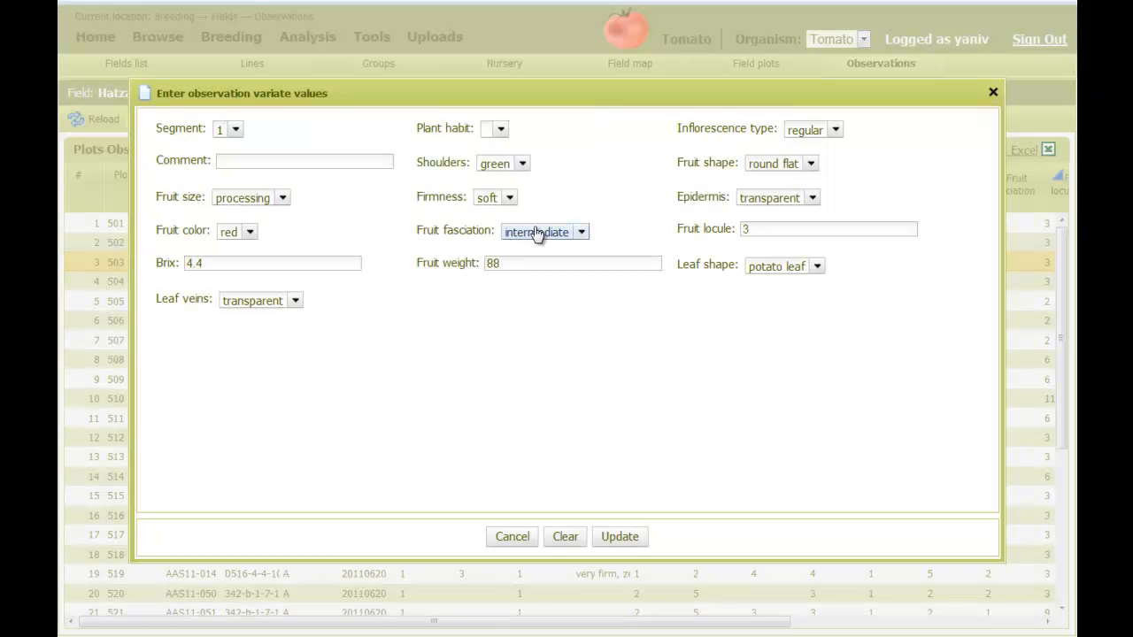
{"action": "left_click", "coordinate": [542, 232]}
{"action": "left_click", "coordinate": [548, 257]}
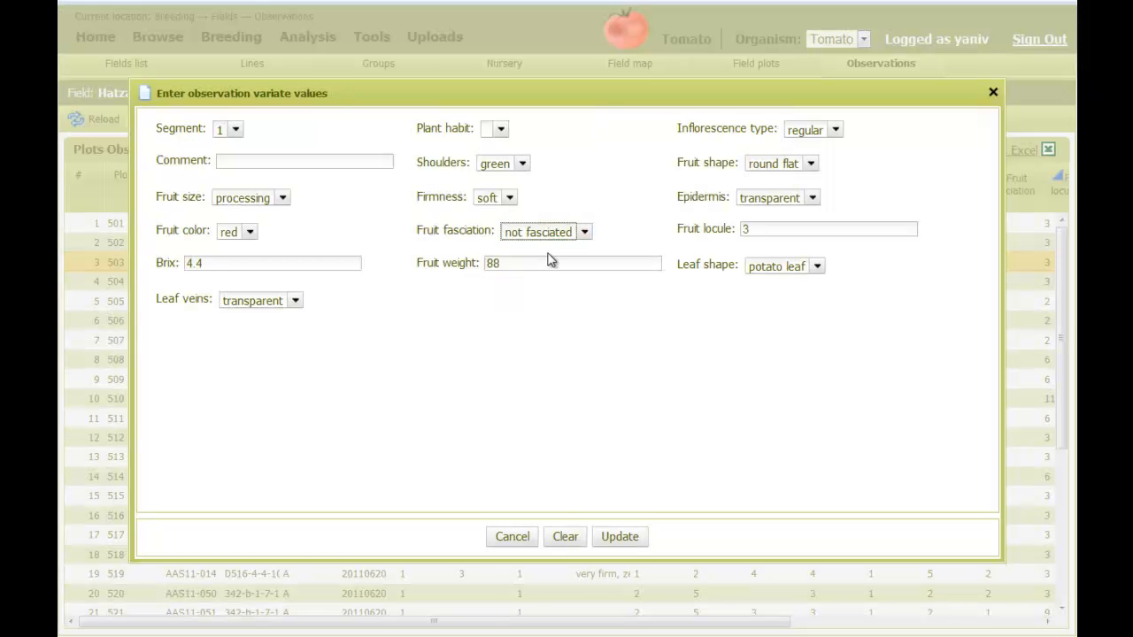
{"action": "left_click", "coordinate": [508, 199]}
{"action": "left_click", "coordinate": [496, 239]}
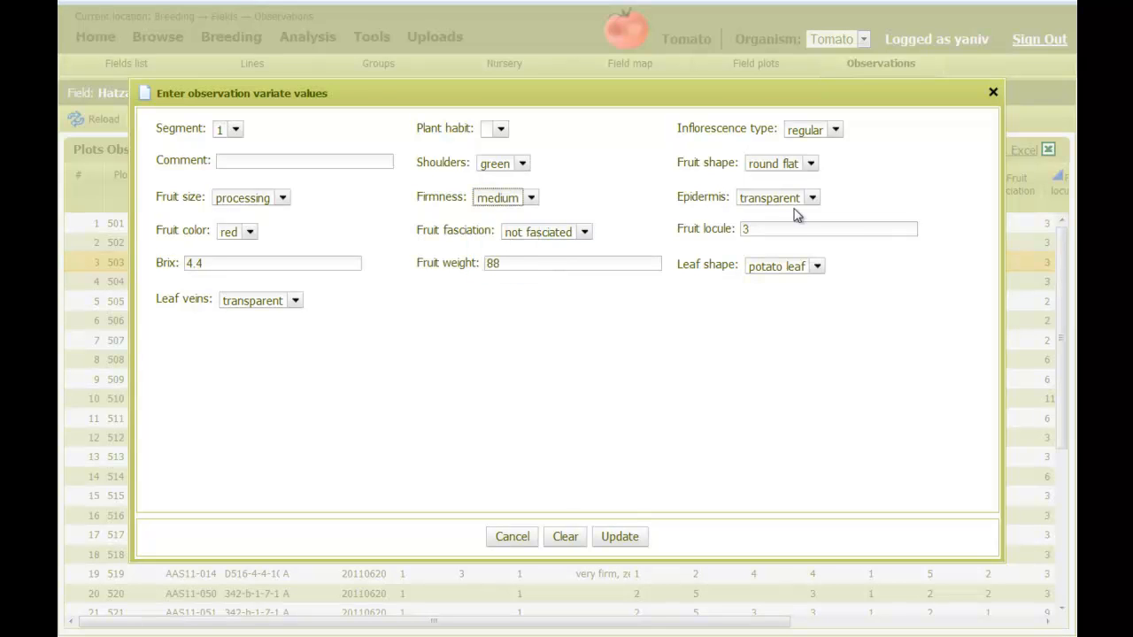
{"action": "left_click", "coordinate": [794, 200]}
{"action": "left_click", "coordinate": [759, 222]}
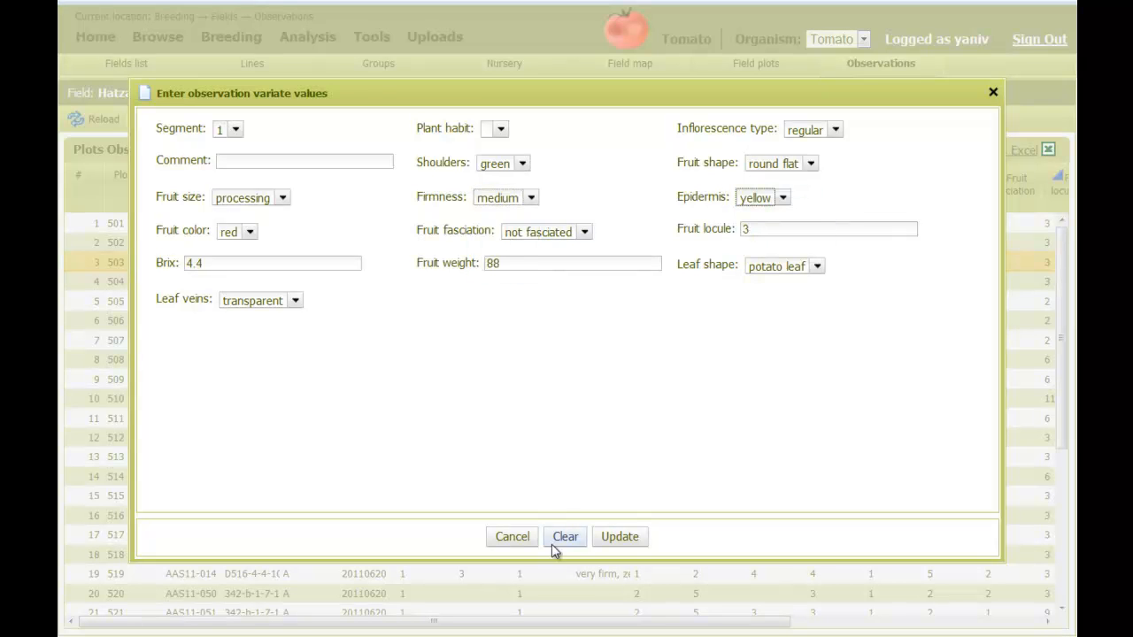
{"action": "left_click", "coordinate": [622, 538]}
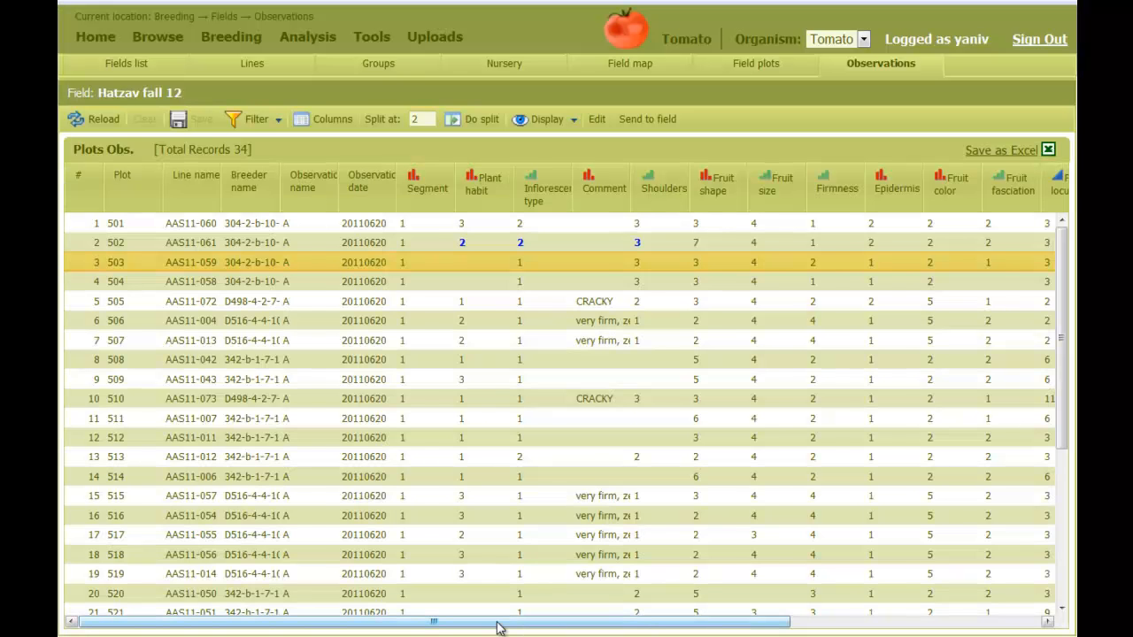
Step: In the field plots list, create selections for plot 501 with breeding method Selection and plant names 3-6, 8-9, 12
{"action": "left_click_drag", "start_coordinate": [498, 627], "coordinate": [747, 628]}
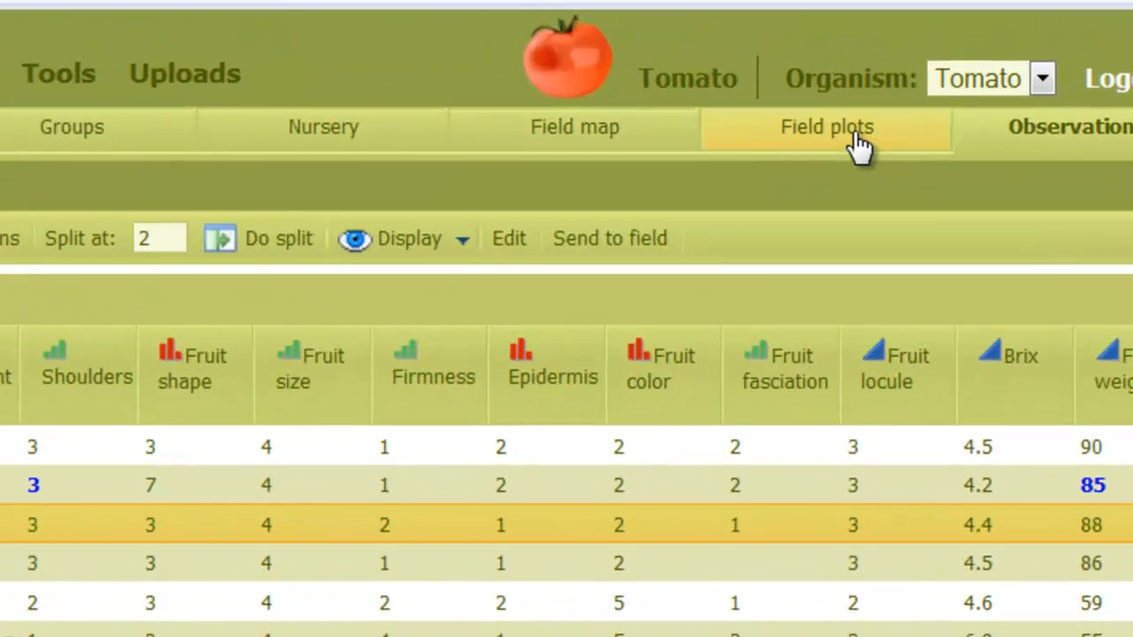
{"action": "left_click", "coordinate": [768, 70]}
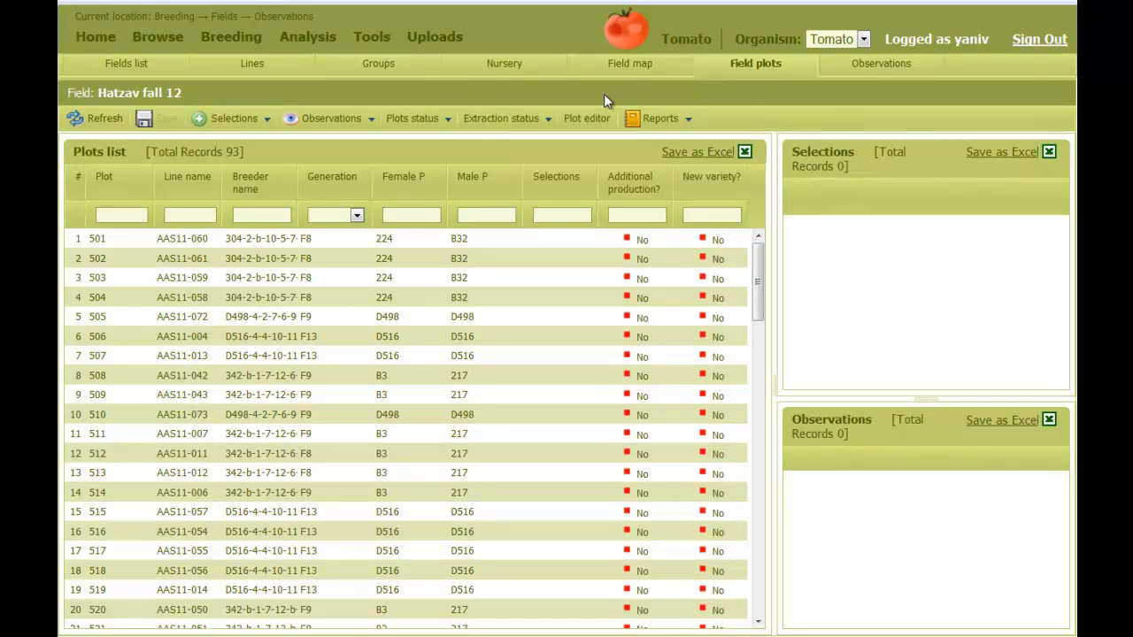
{"action": "left_click", "coordinate": [421, 243]}
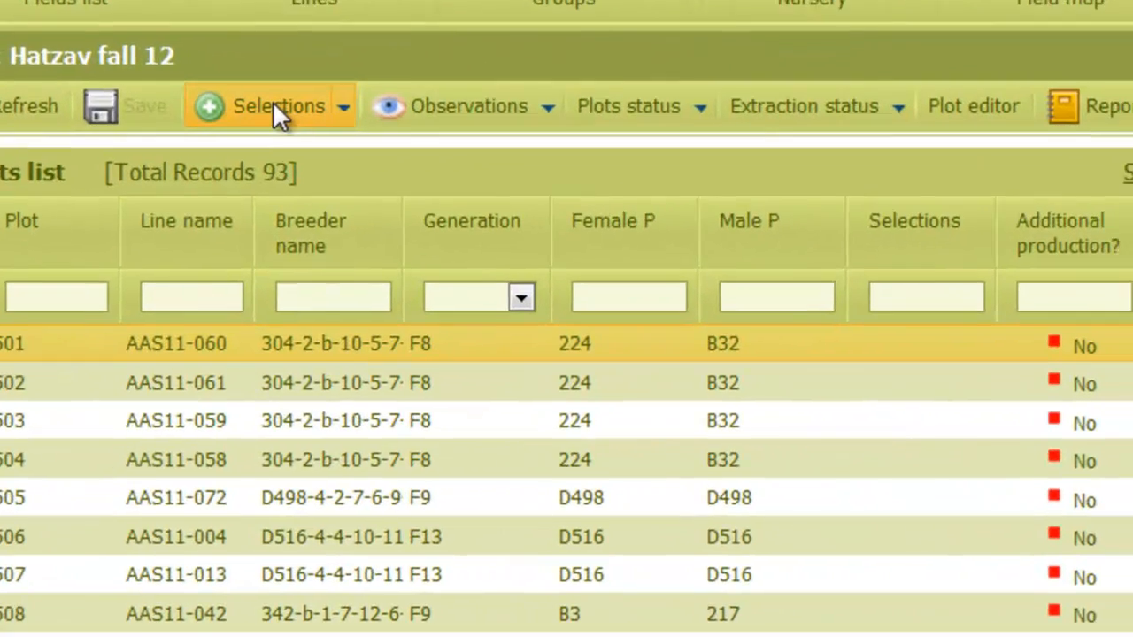
{"action": "left_click", "coordinate": [275, 106]}
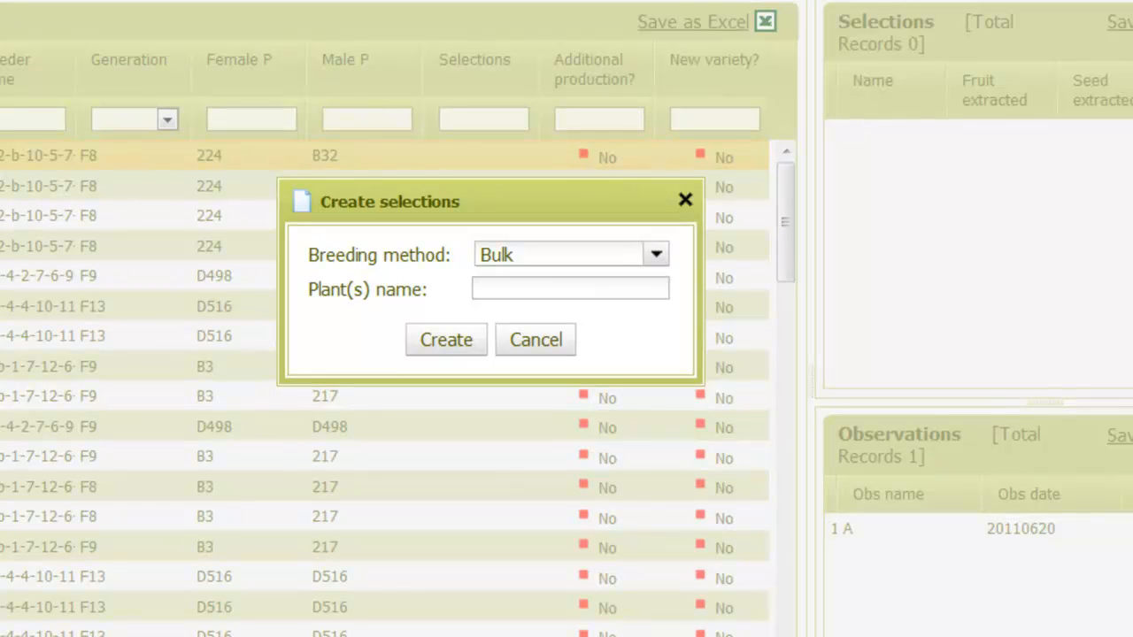
{"action": "left_click", "coordinate": [537, 258]}
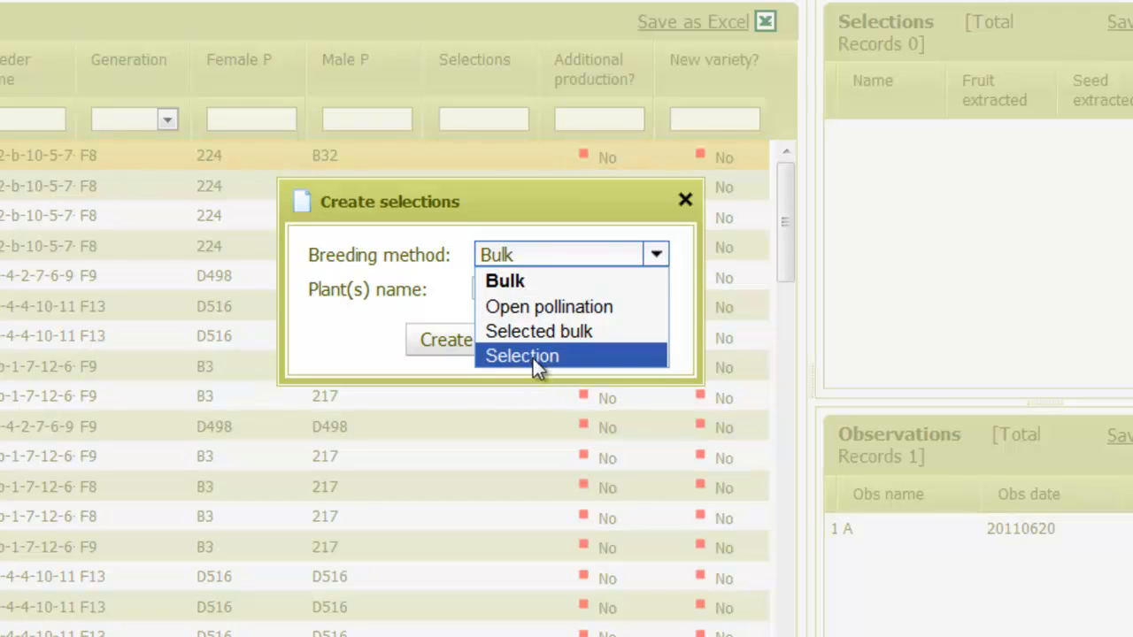
{"action": "left_click", "coordinate": [535, 363]}
{"action": "left_click", "coordinate": [513, 292]}
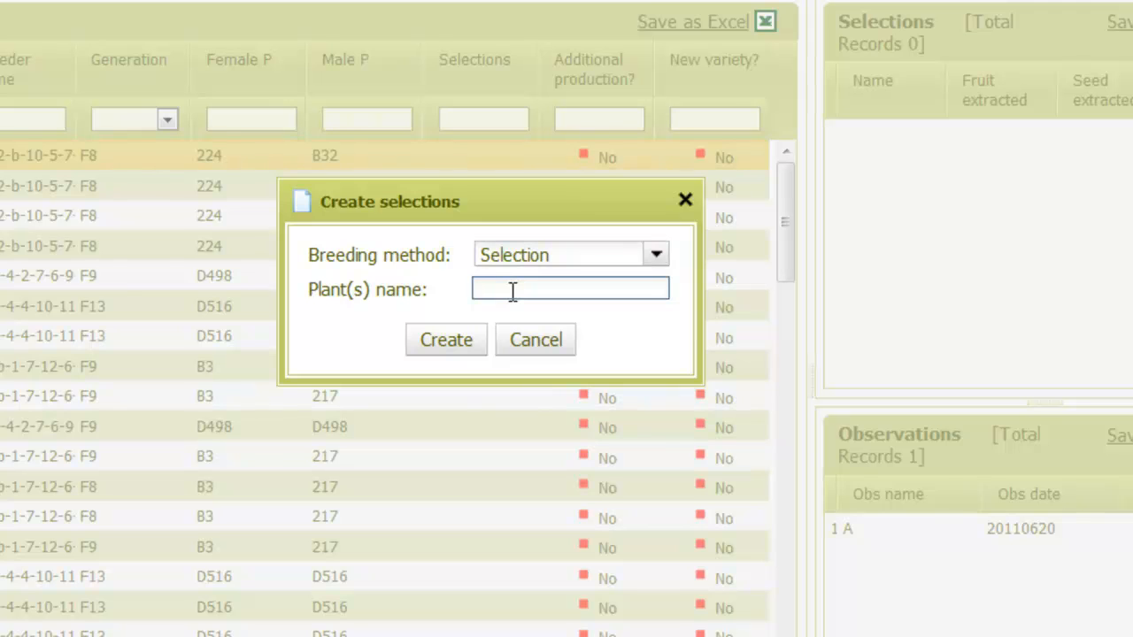
{"action": "type", "text": "3-6, 8-9, 12"}
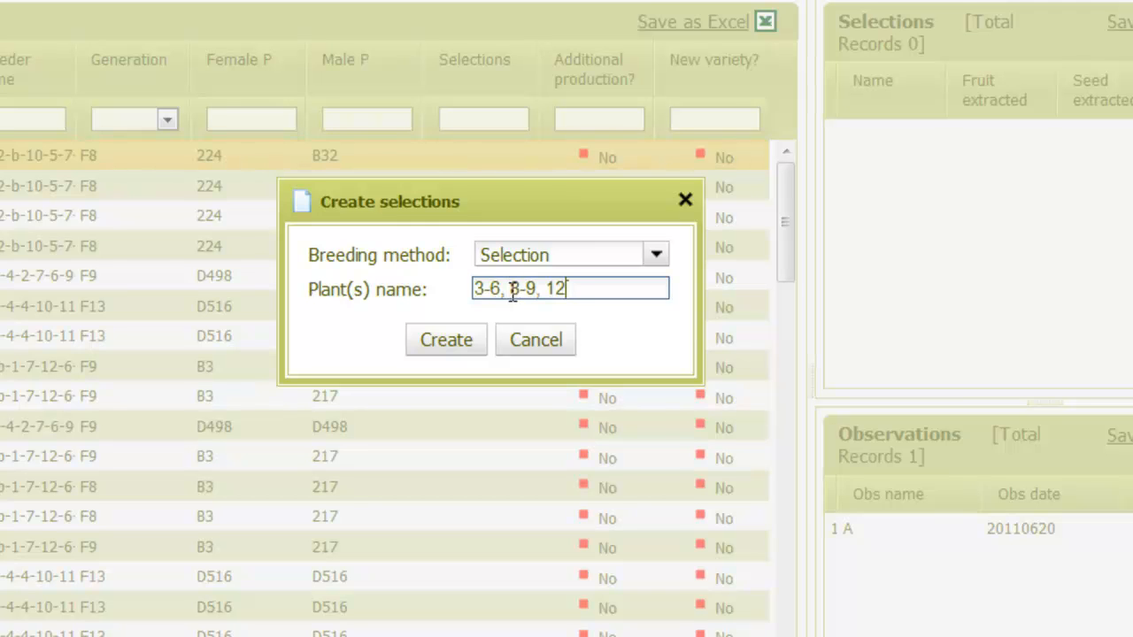
{"action": "left_click", "coordinate": [446, 343]}
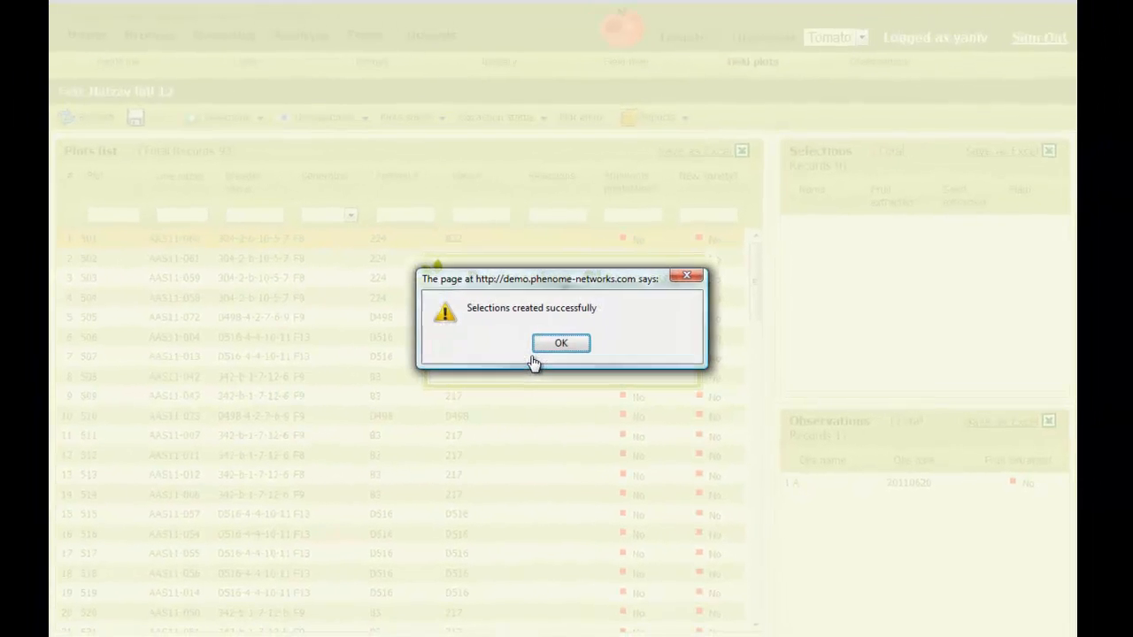
{"action": "left_click", "coordinate": [540, 347]}
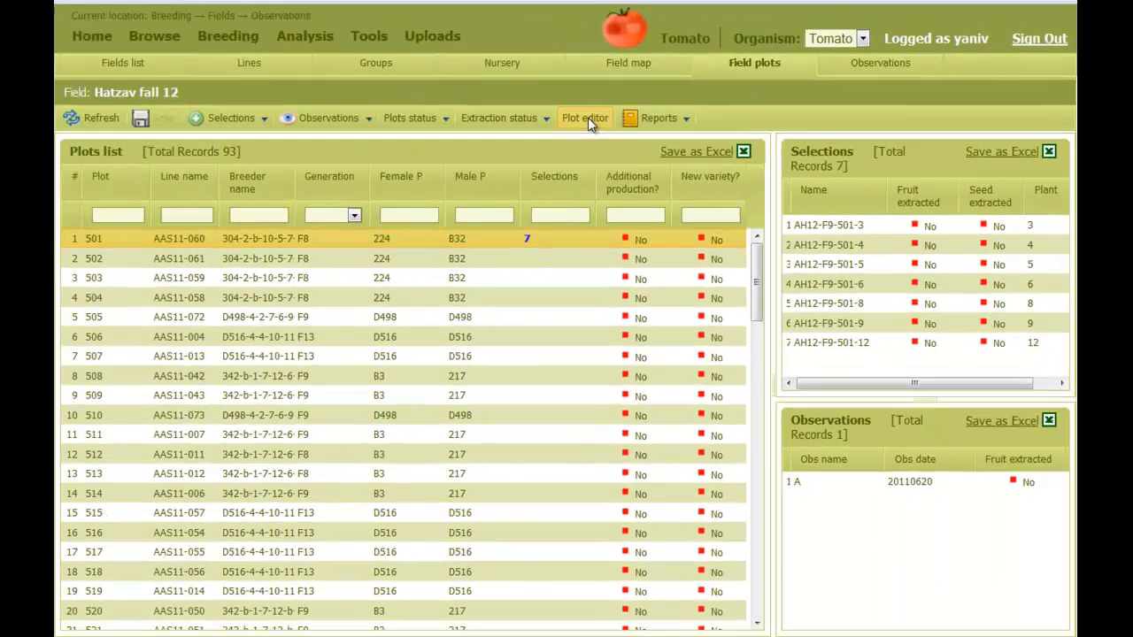
Step: Review plot 501's previous observation, current observation and selections in the plot editor, and close it
{"action": "left_click", "coordinate": [588, 119]}
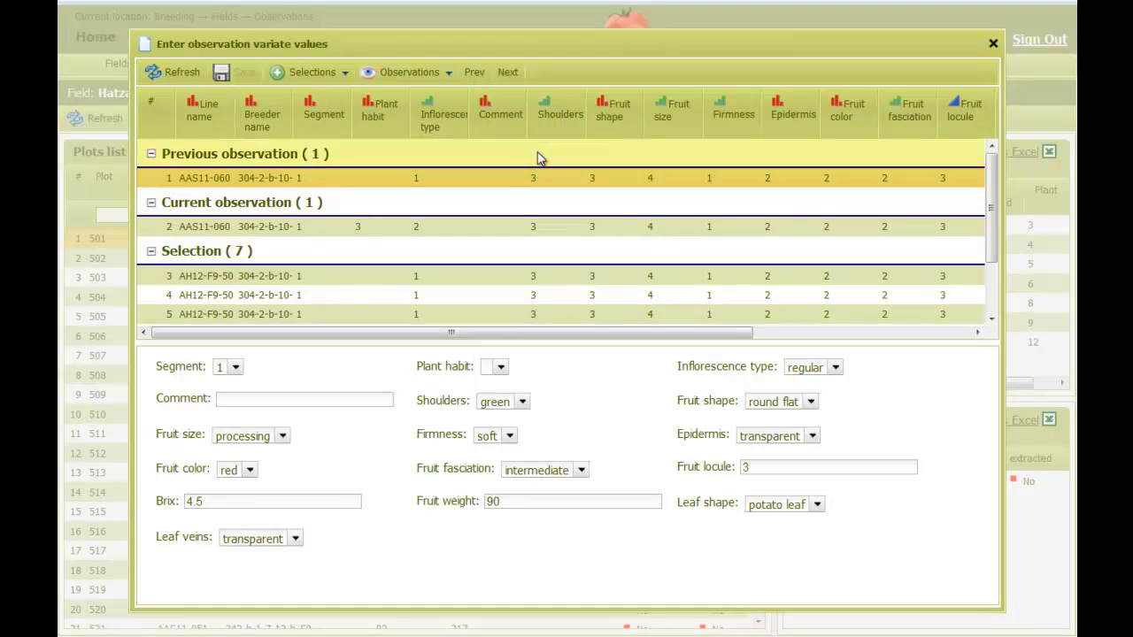
{"action": "scroll", "coordinate": [337, 289], "scroll_direction": "down", "scroll_amount": 1}
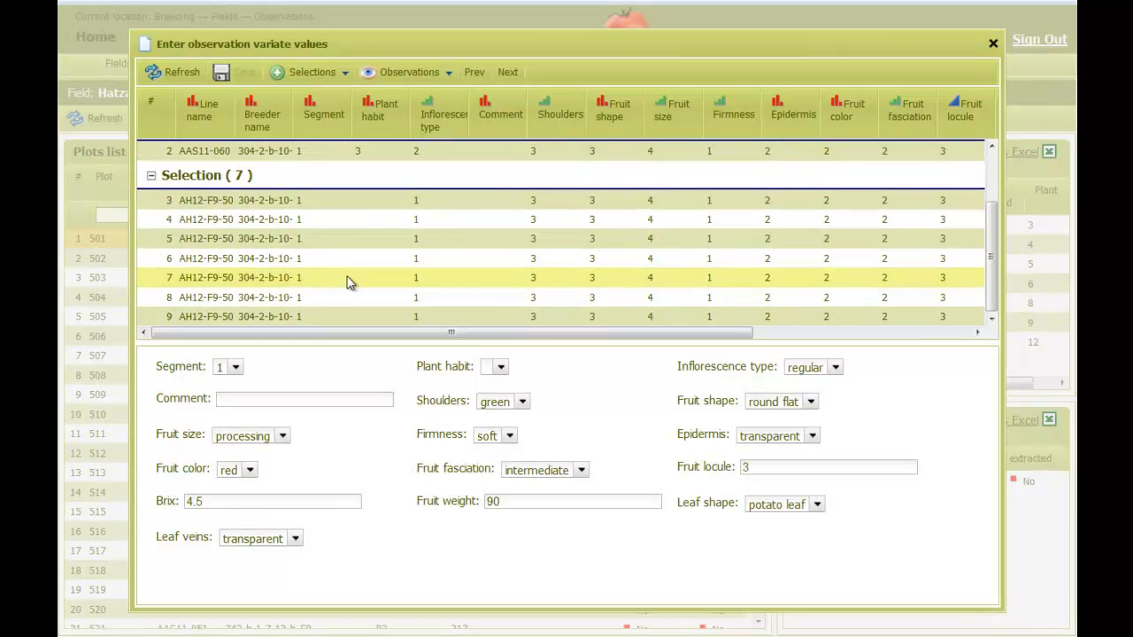
{"action": "left_click", "coordinate": [993, 42]}
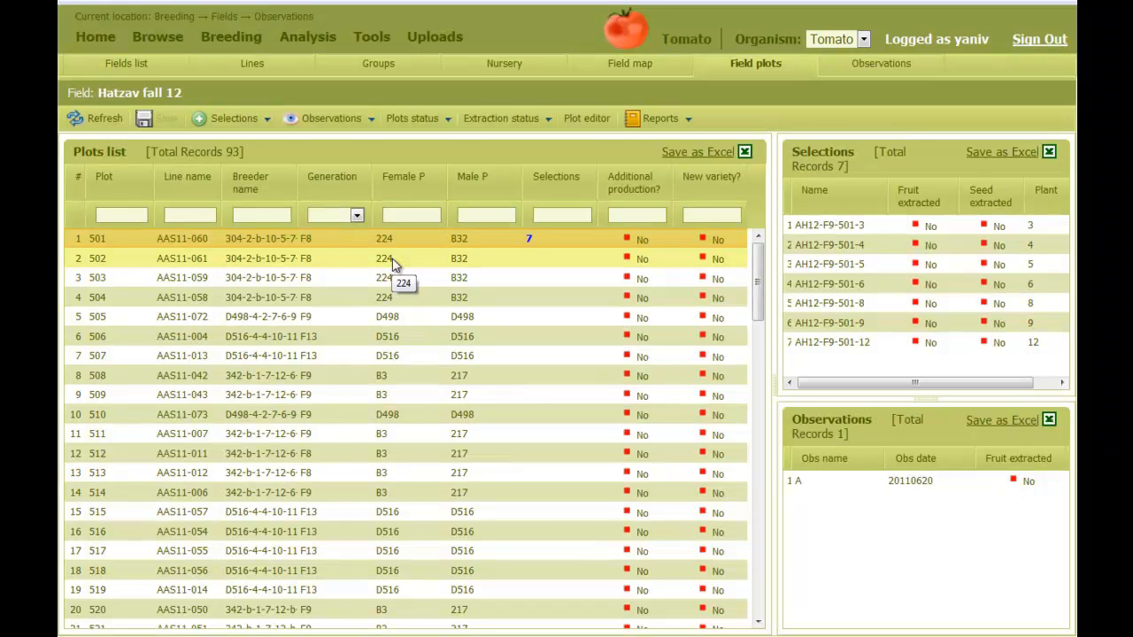
Step: Create selections for plots 502 to 512 with breeding method Bulk, and show plot 503's selection with a wider name column
{"action": "left_click", "coordinate": [393, 264]}
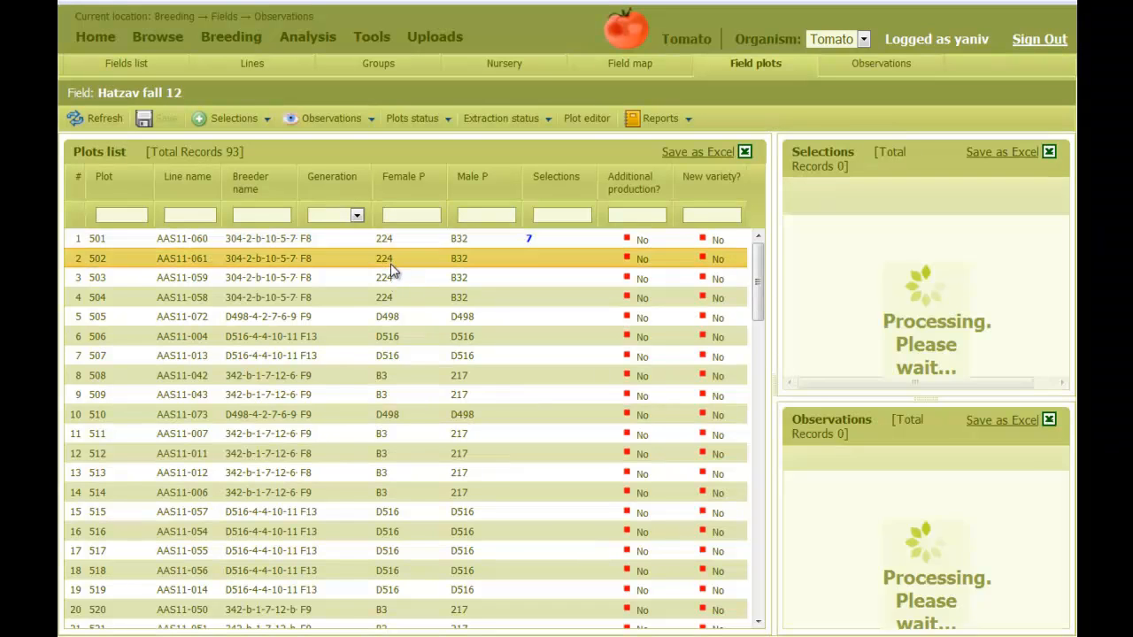
{"action": "left_click", "coordinate": [374, 460], "text": "shift"}
{"action": "left_click", "coordinate": [232, 117]}
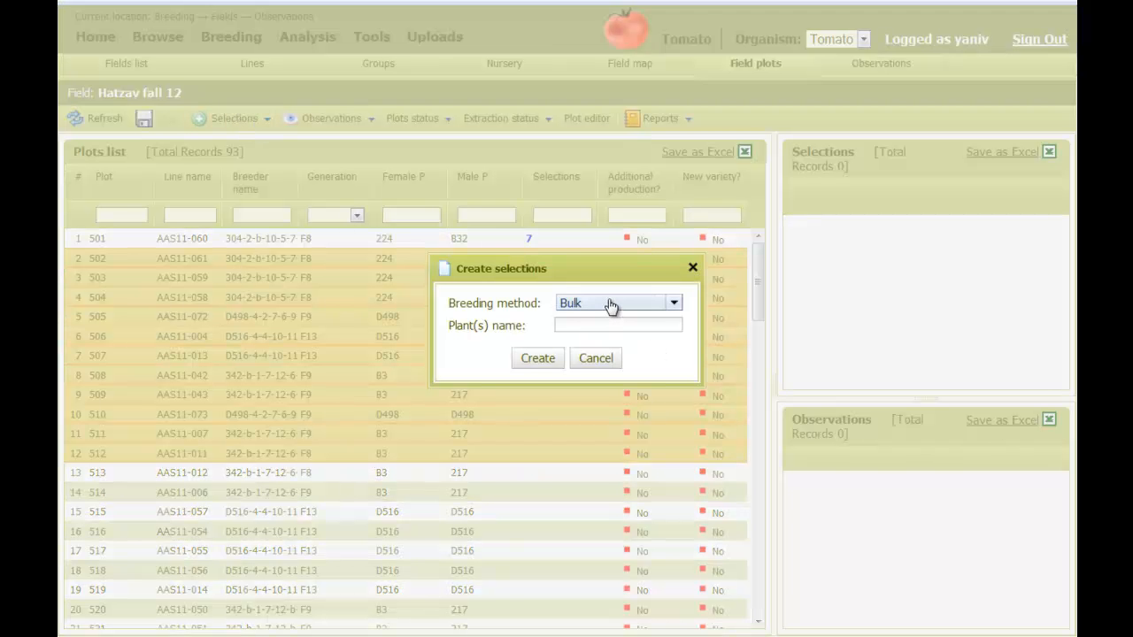
{"action": "left_click", "coordinate": [540, 360]}
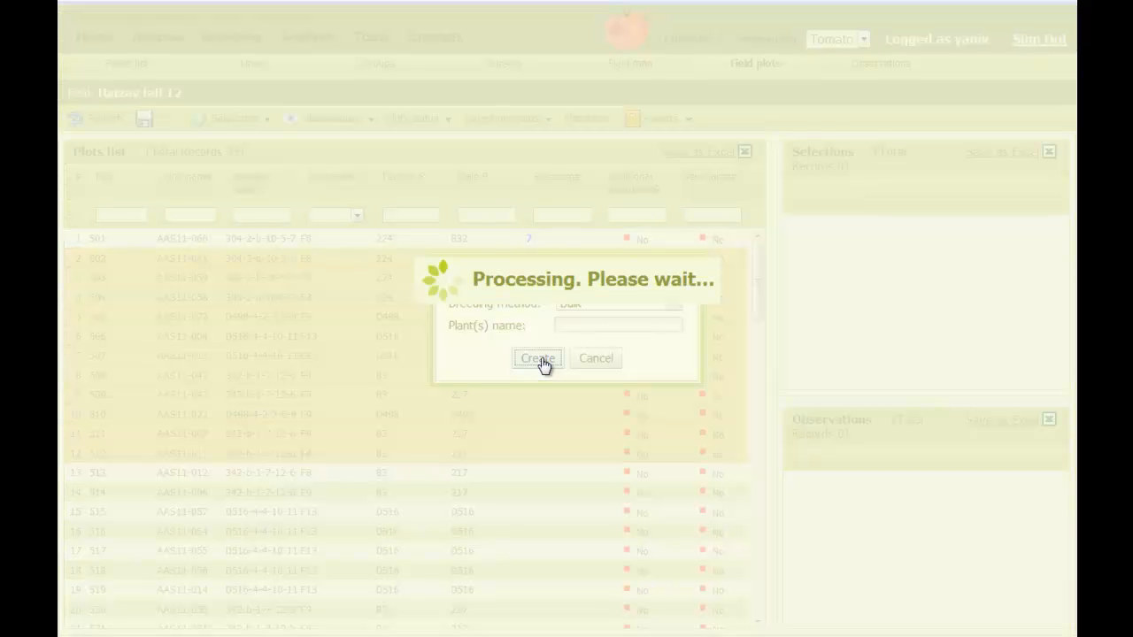
{"action": "left_click", "coordinate": [566, 349]}
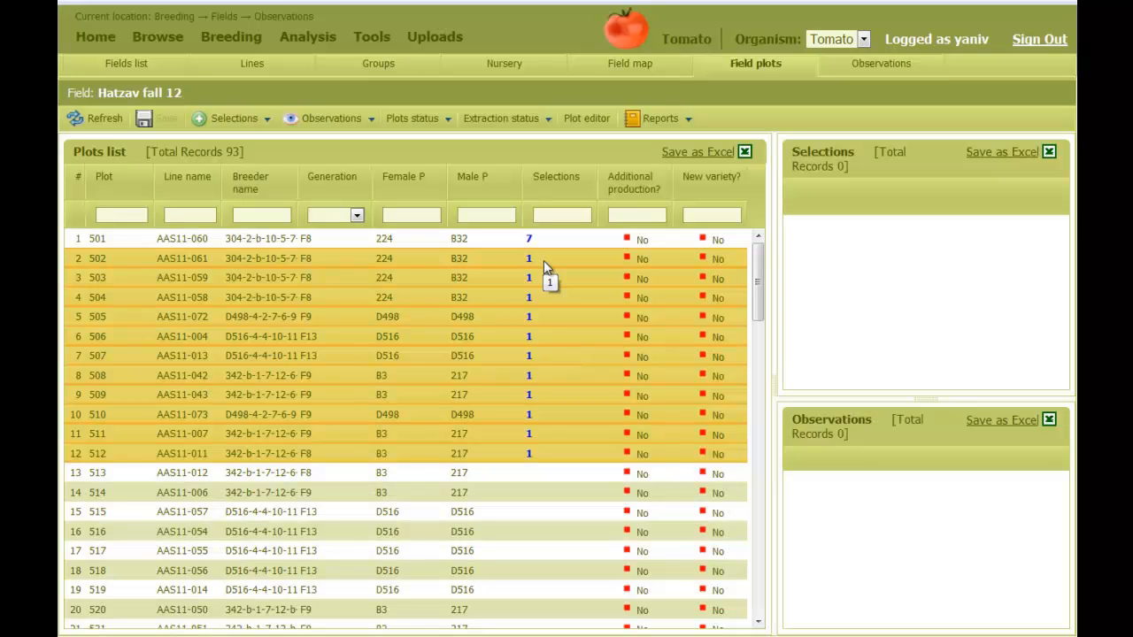
{"action": "left_click", "coordinate": [476, 280]}
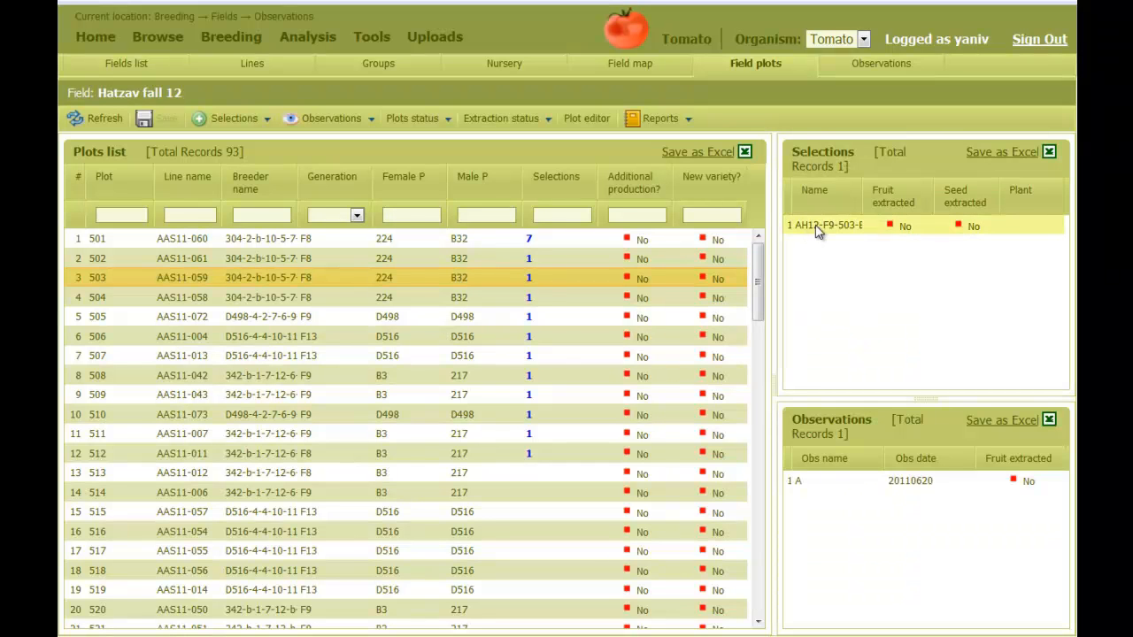
{"action": "left_click_drag", "start_coordinate": [860, 202], "coordinate": [885, 191]}
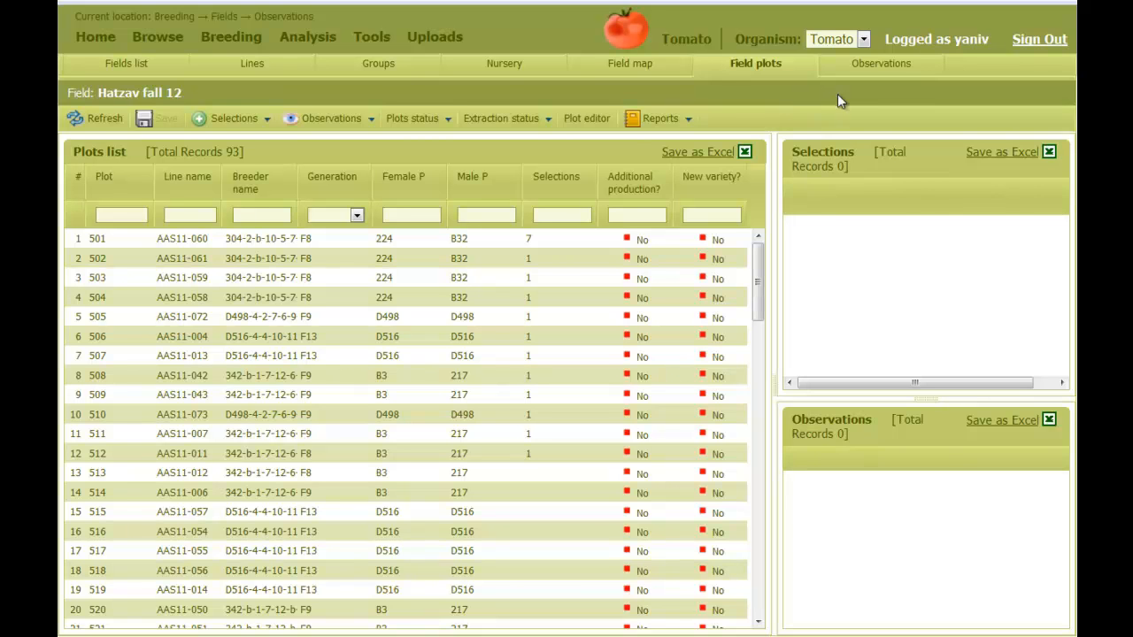
Step: Open the field's observations table and display the selection observations (Selections Obs.)
{"action": "left_click", "coordinate": [880, 68]}
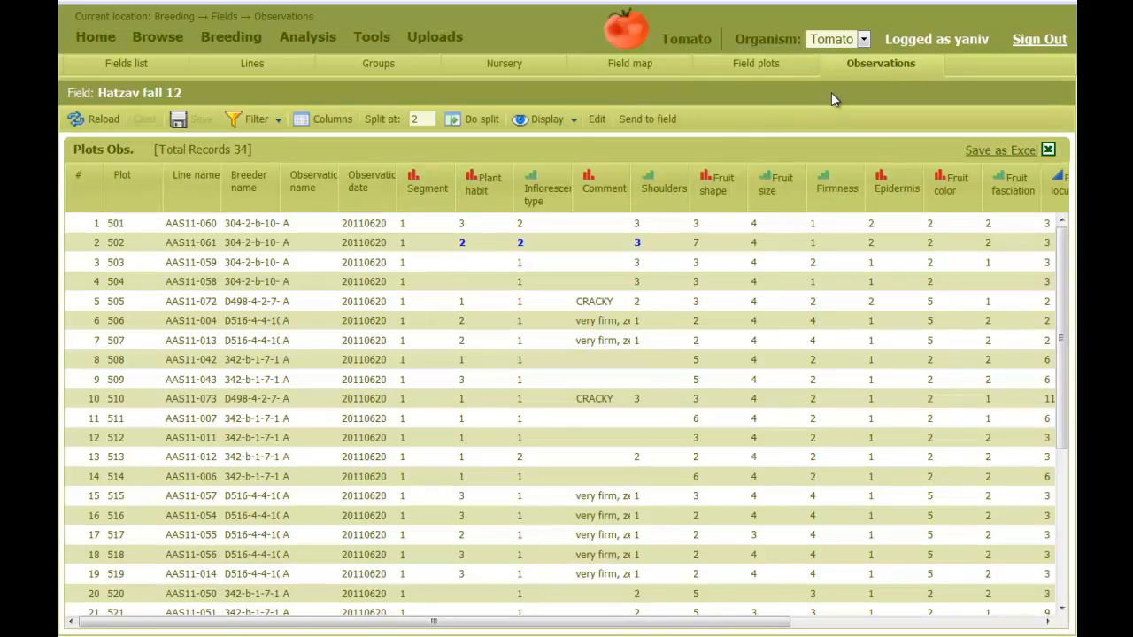
{"action": "left_click", "coordinate": [574, 122]}
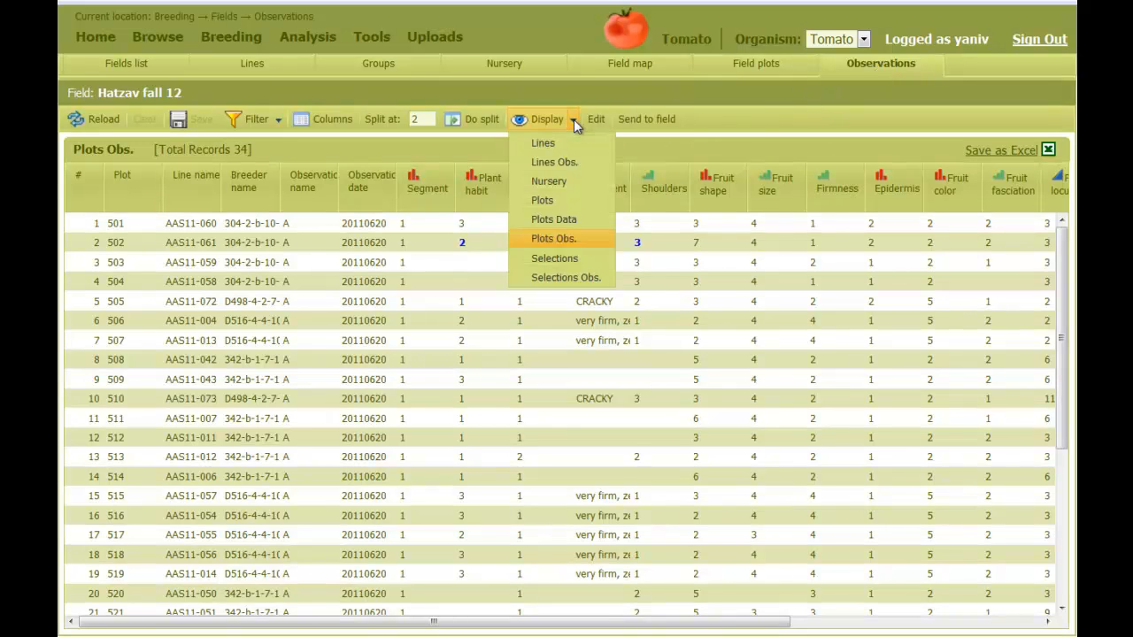
{"action": "left_click", "coordinate": [565, 277]}
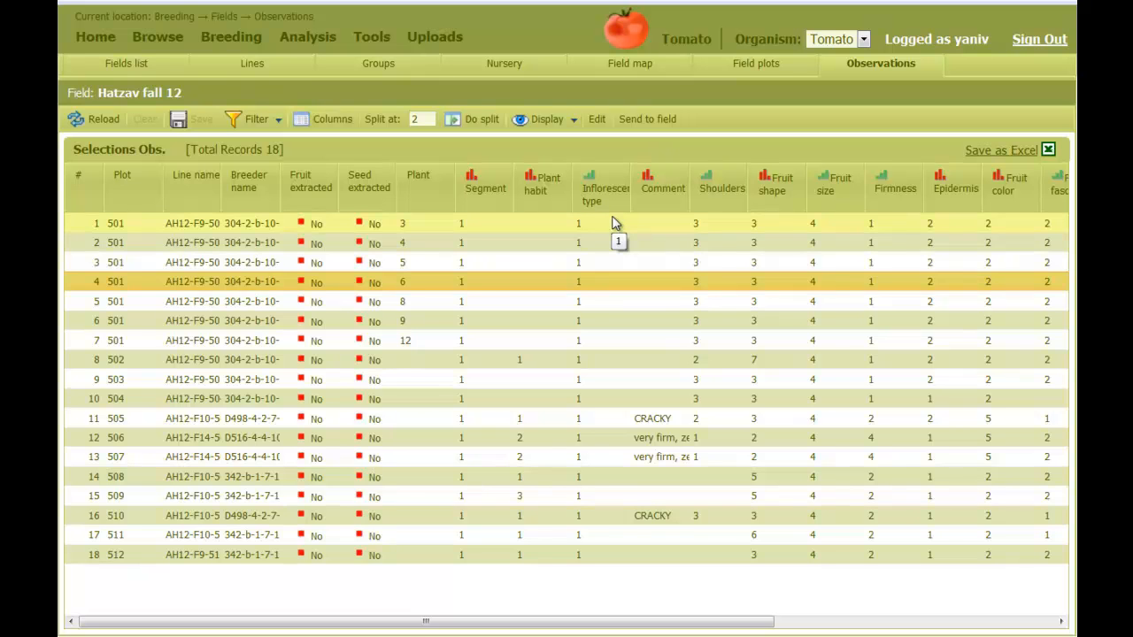
Step: For plot 501's plant 6 selection, set shoulders to 2 and fruit shape to 5, and look at its edit form without updating
{"action": "left_click", "coordinate": [697, 284]}
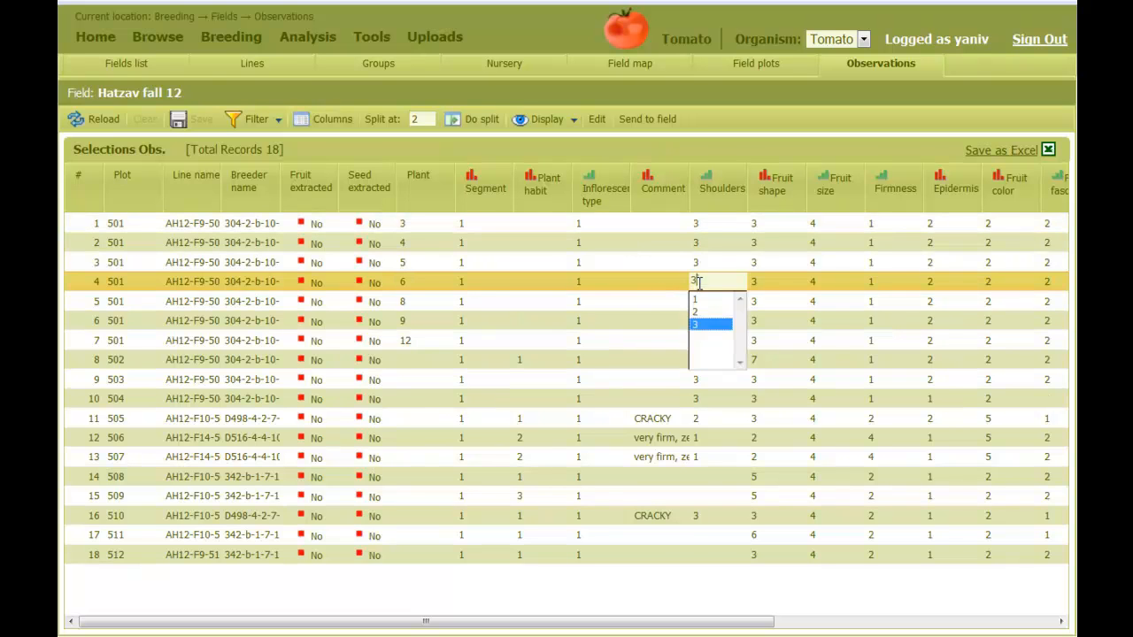
{"action": "left_click", "coordinate": [696, 311]}
{"action": "left_click", "coordinate": [760, 283]}
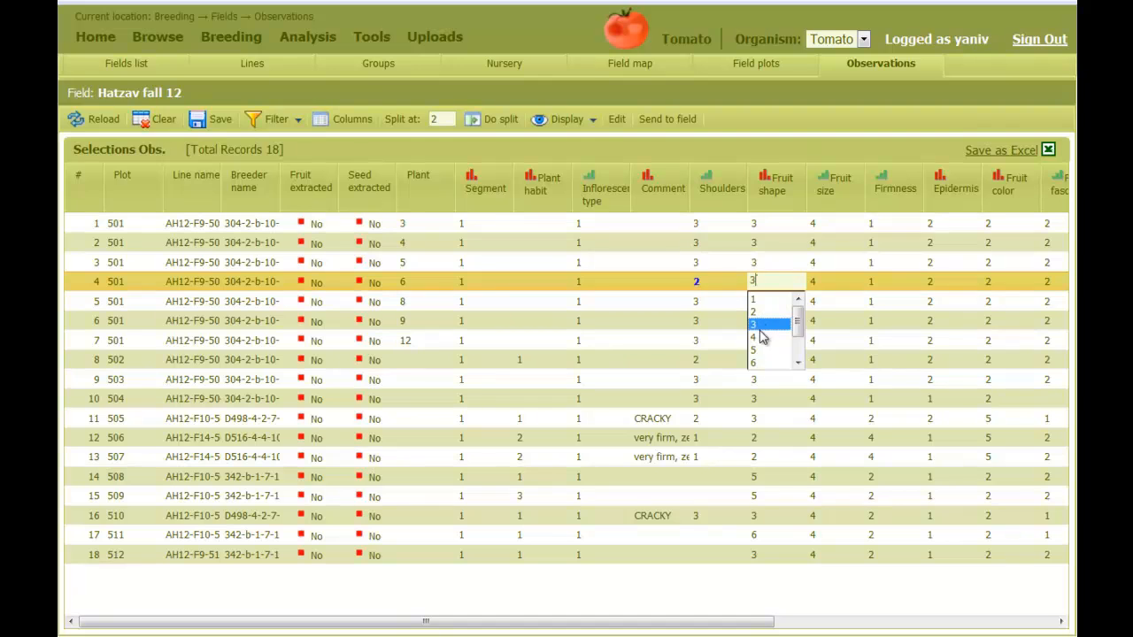
{"action": "left_click", "coordinate": [760, 350]}
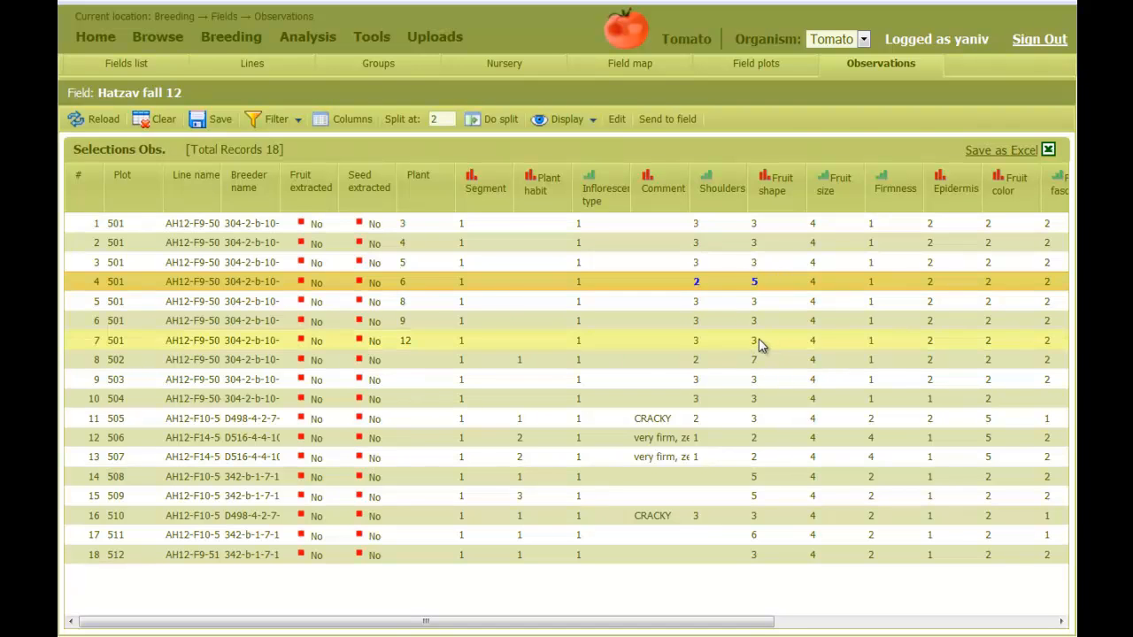
{"action": "left_click", "coordinate": [617, 121]}
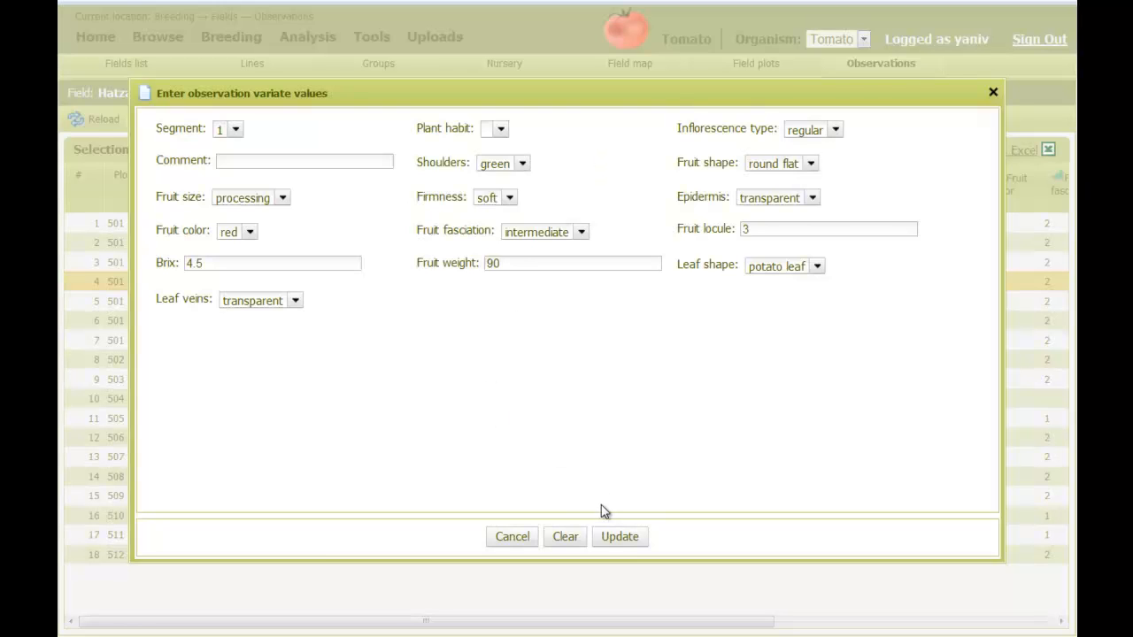
{"action": "left_click", "coordinate": [532, 535]}
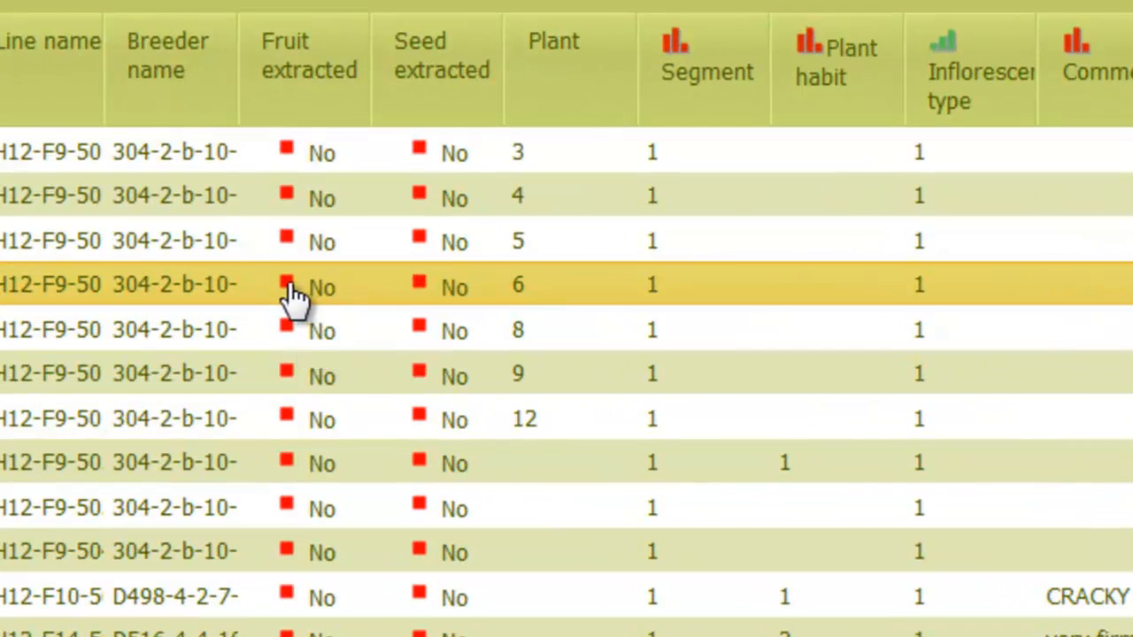
Step: Mark fruit extracted as Yes for plot 501's plants 6, 8 and 9, seed extracted as Yes for plants 6 and 8, and save
{"action": "left_click", "coordinate": [313, 288]}
{"action": "left_click", "coordinate": [418, 294]}
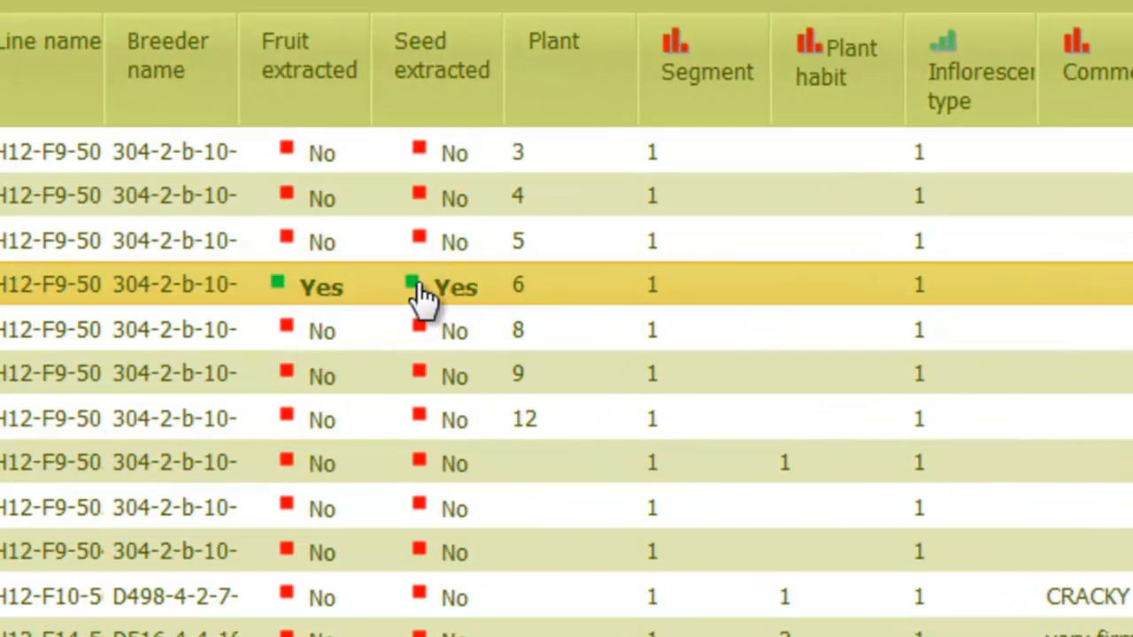
{"action": "left_click", "coordinate": [285, 335]}
{"action": "left_click", "coordinate": [295, 381]}
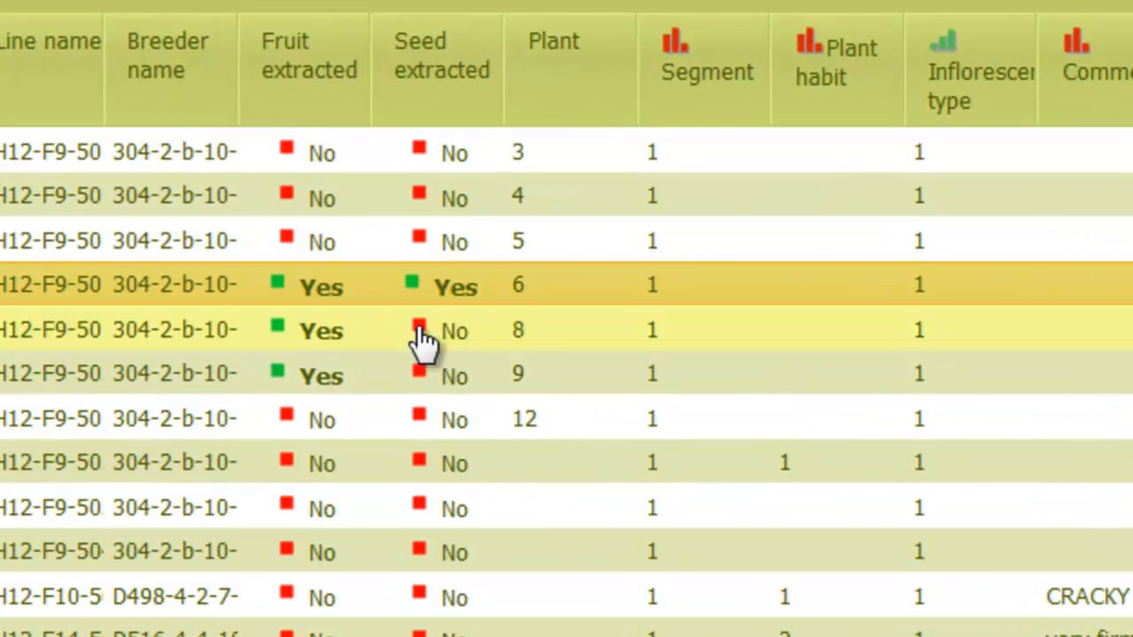
{"action": "left_click", "coordinate": [417, 341]}
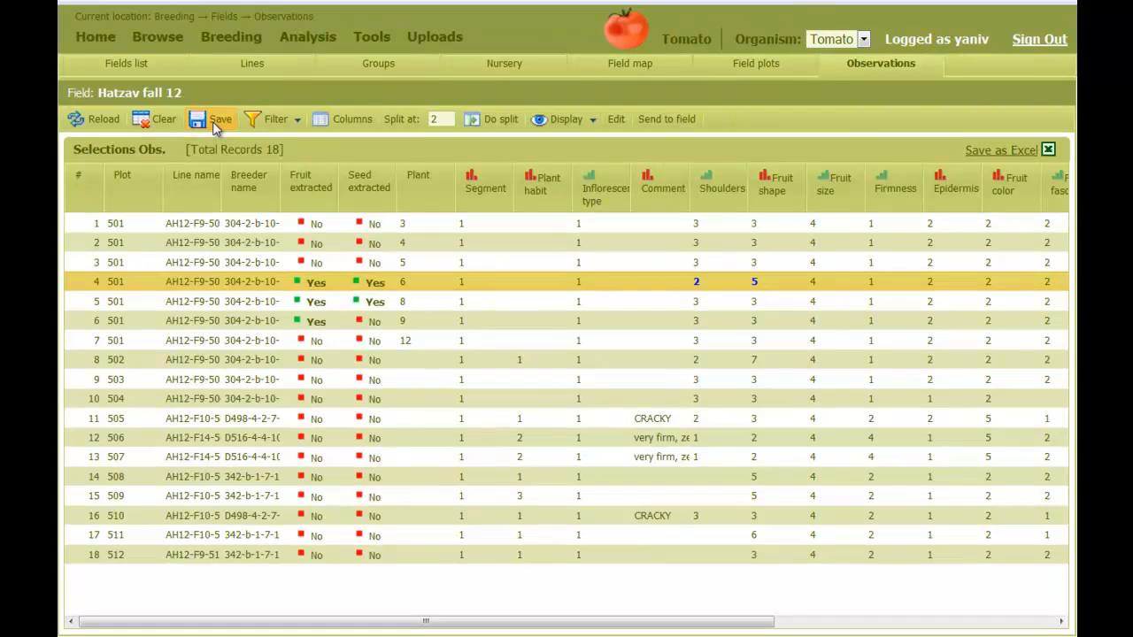
{"action": "left_click", "coordinate": [215, 121]}
{"action": "left_click", "coordinate": [564, 343]}
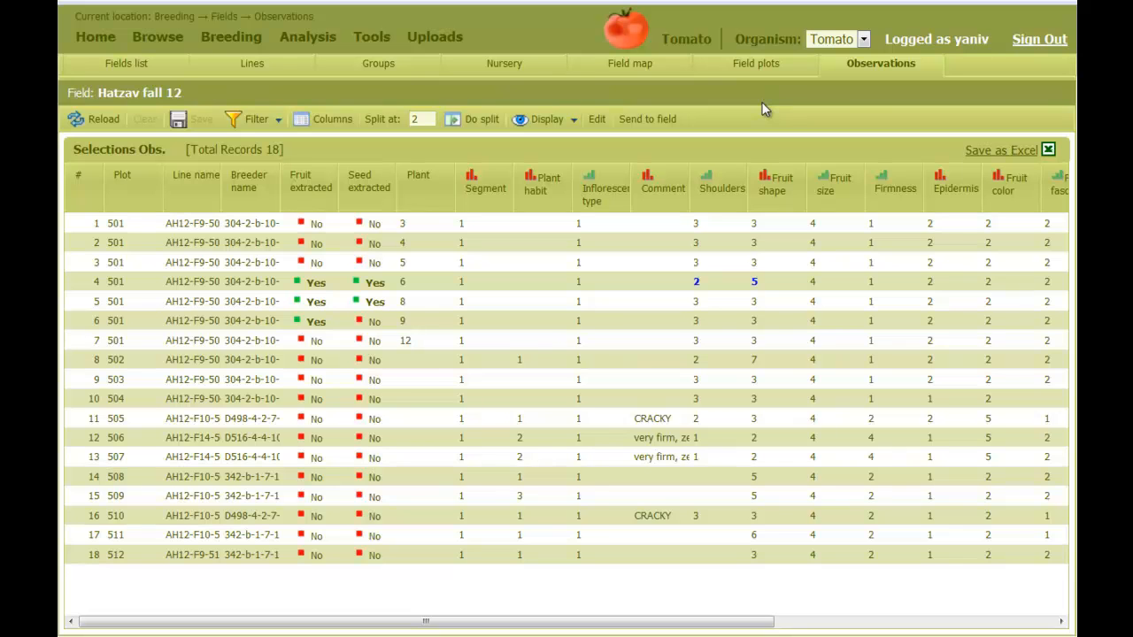
Step: Send plot 501's plant 6 selection to the target field Akko summer 12 (K12) with target type Observation
{"action": "left_click", "coordinate": [203, 284]}
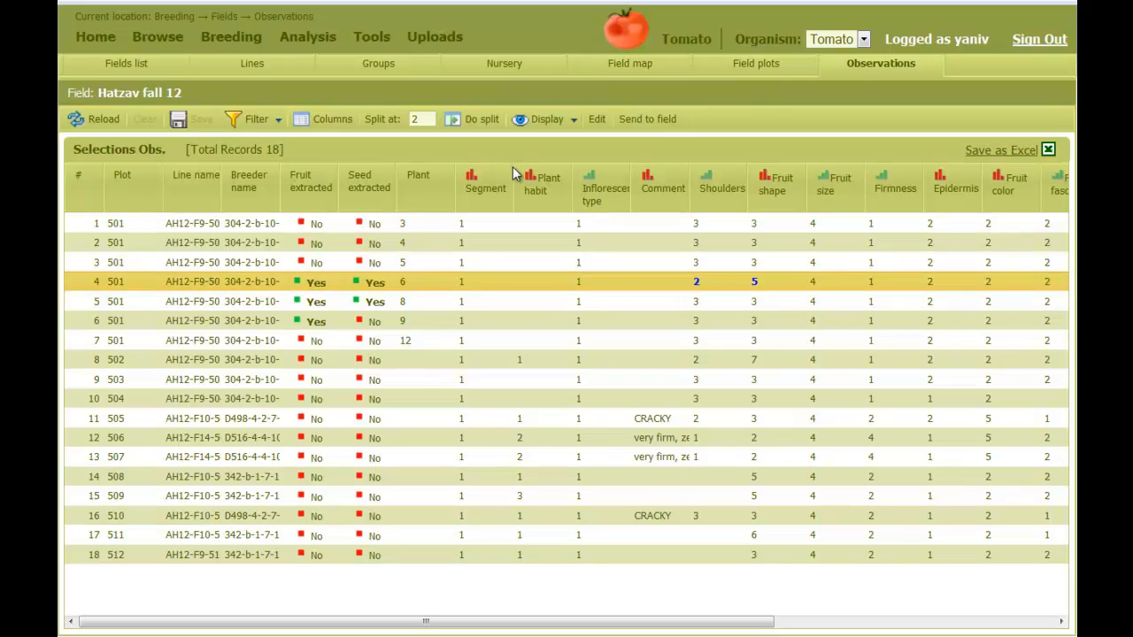
{"action": "left_click", "coordinate": [649, 123]}
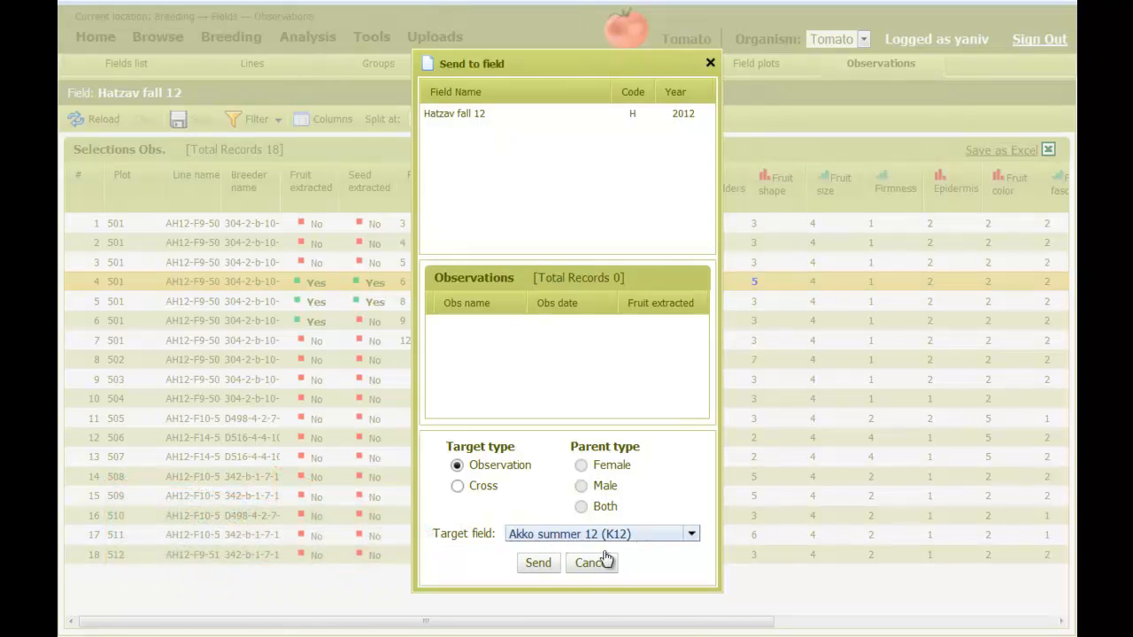
{"action": "left_click", "coordinate": [540, 565]}
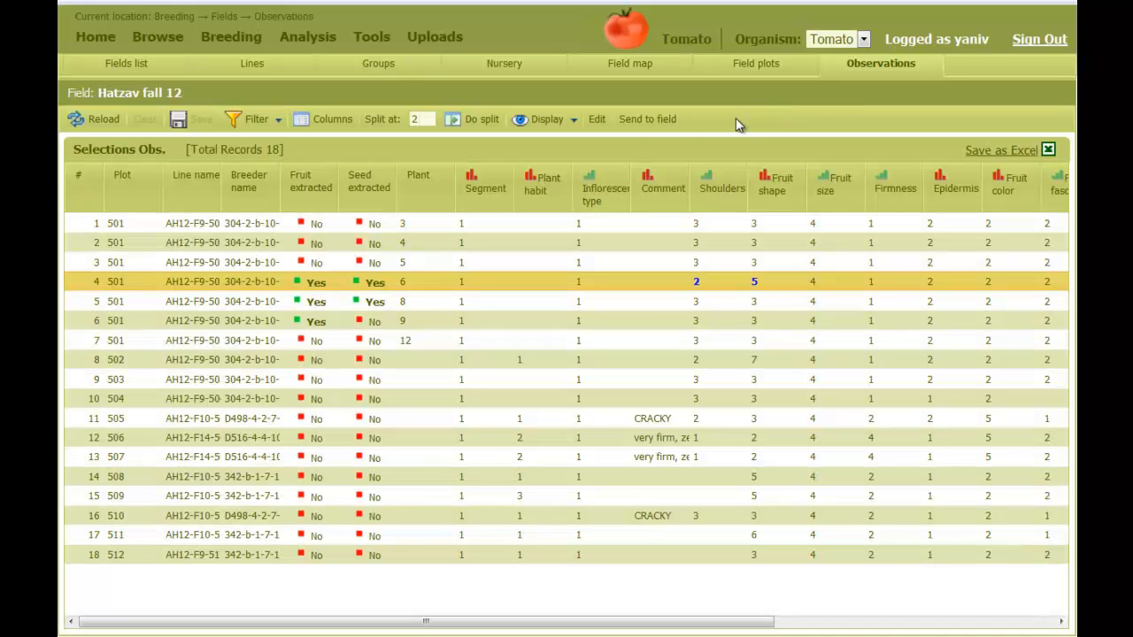
Step: Switch to the Akko summer 12 field under Program A and open its lines list
{"action": "left_click", "coordinate": [125, 67]}
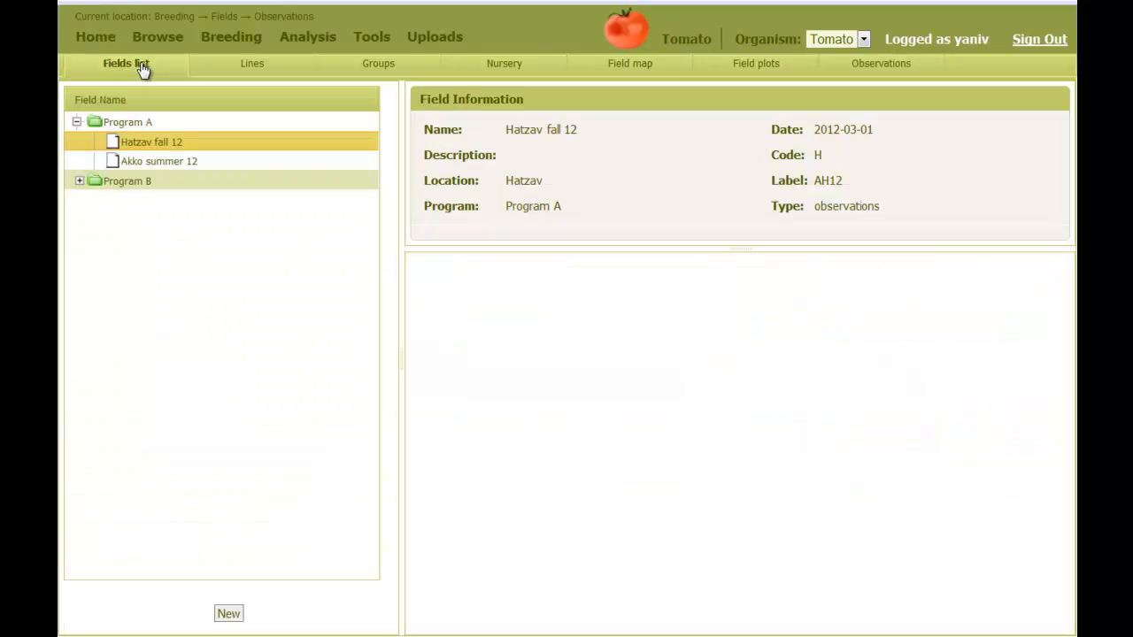
{"action": "left_click", "coordinate": [178, 160]}
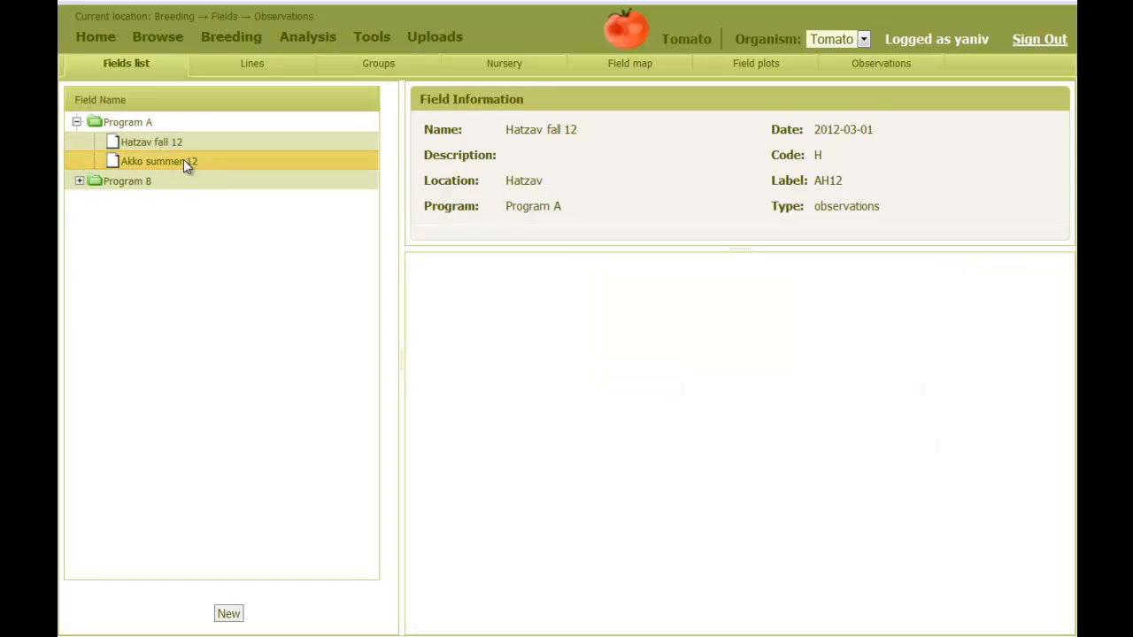
{"action": "left_click", "coordinate": [252, 67]}
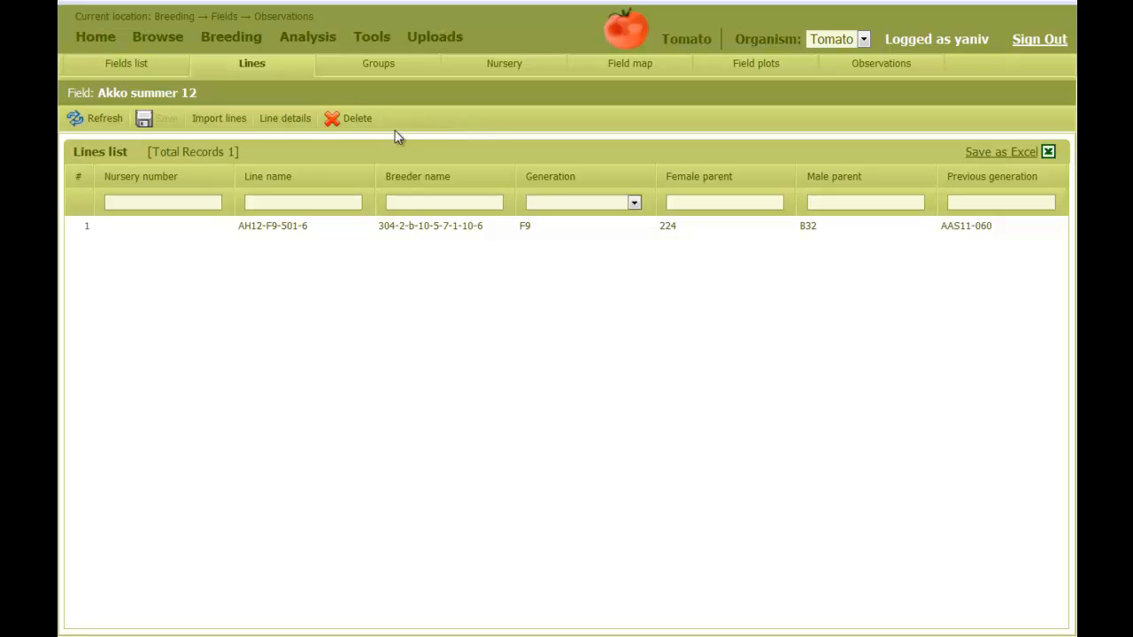
Step: Import all lines of Program A's Hatzav fall 12 germplasm set into the Akko summer 12 lines list
{"action": "left_click", "coordinate": [212, 119]}
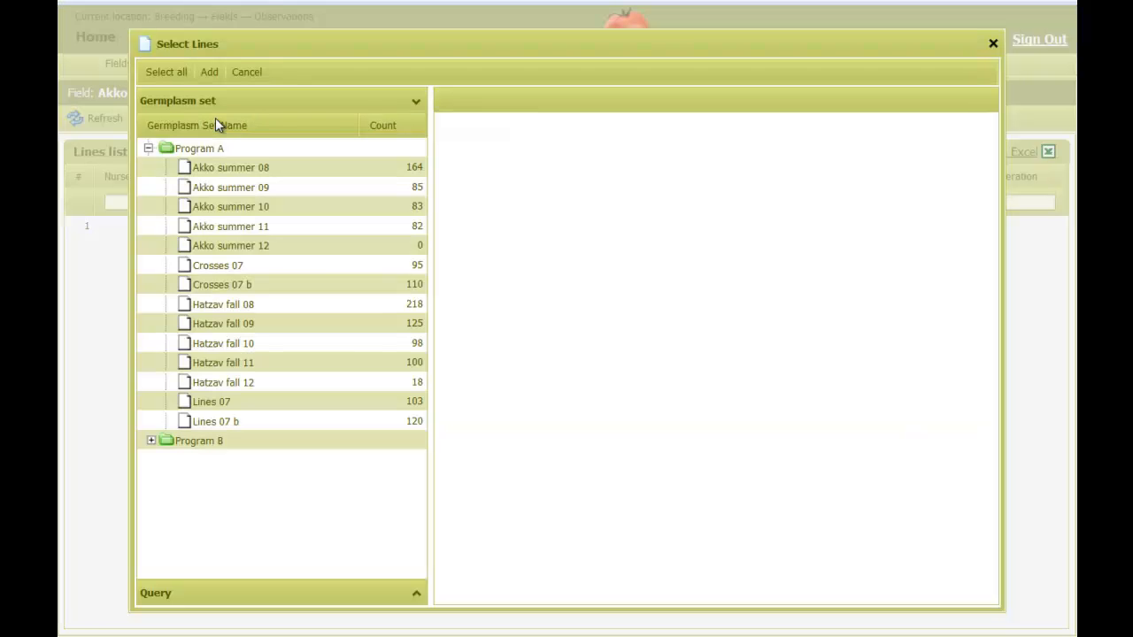
{"action": "left_click", "coordinate": [266, 384]}
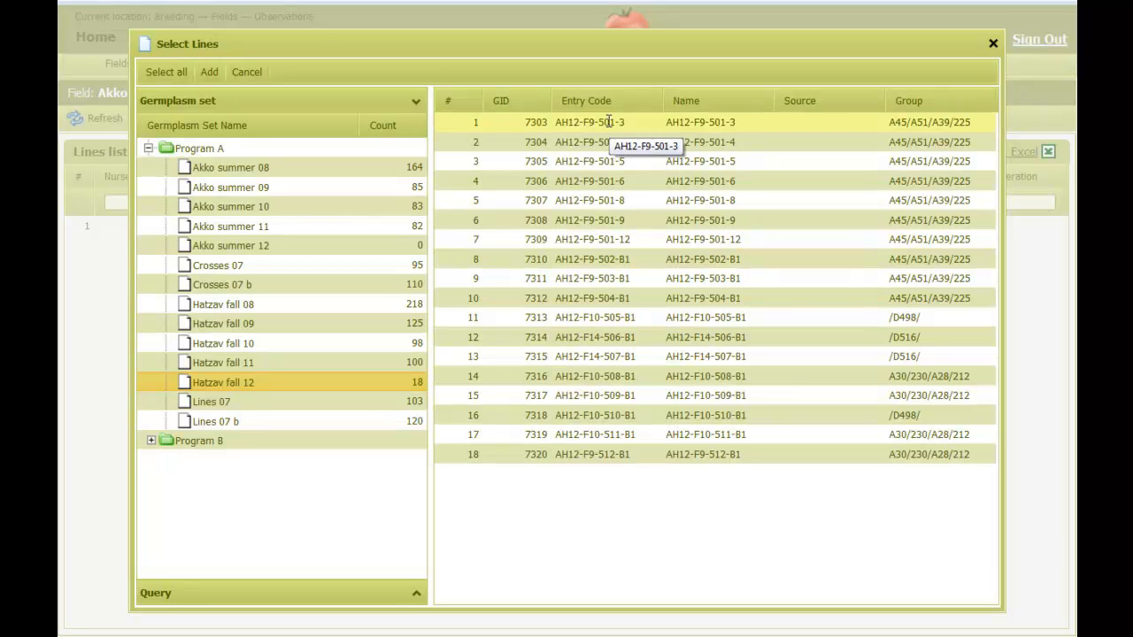
{"action": "left_click", "coordinate": [163, 72]}
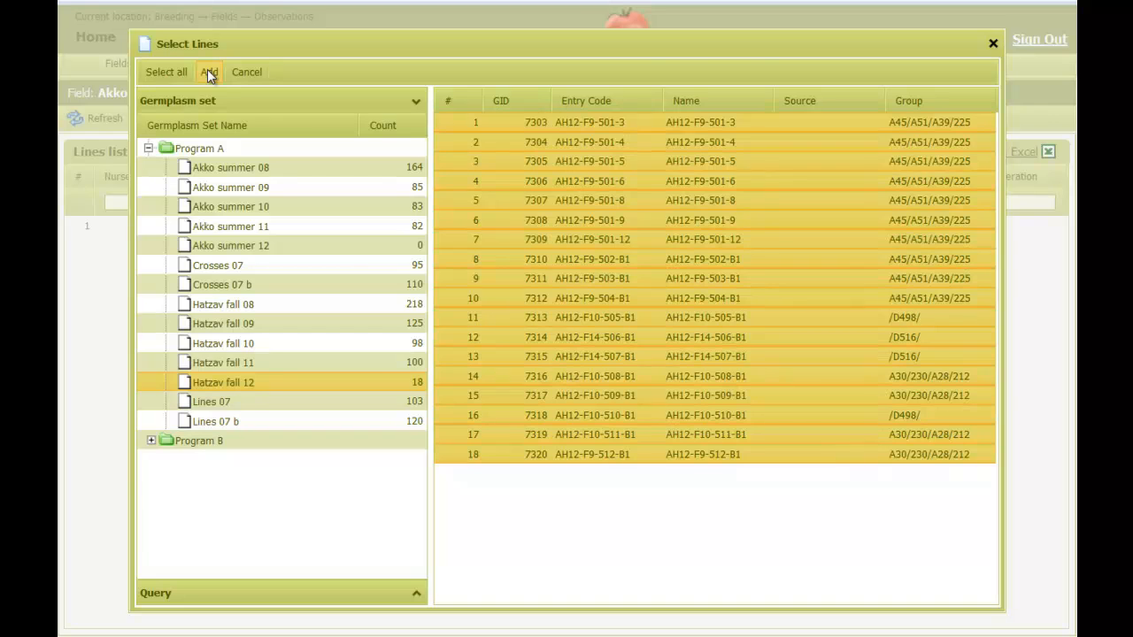
{"action": "left_click", "coordinate": [209, 73]}
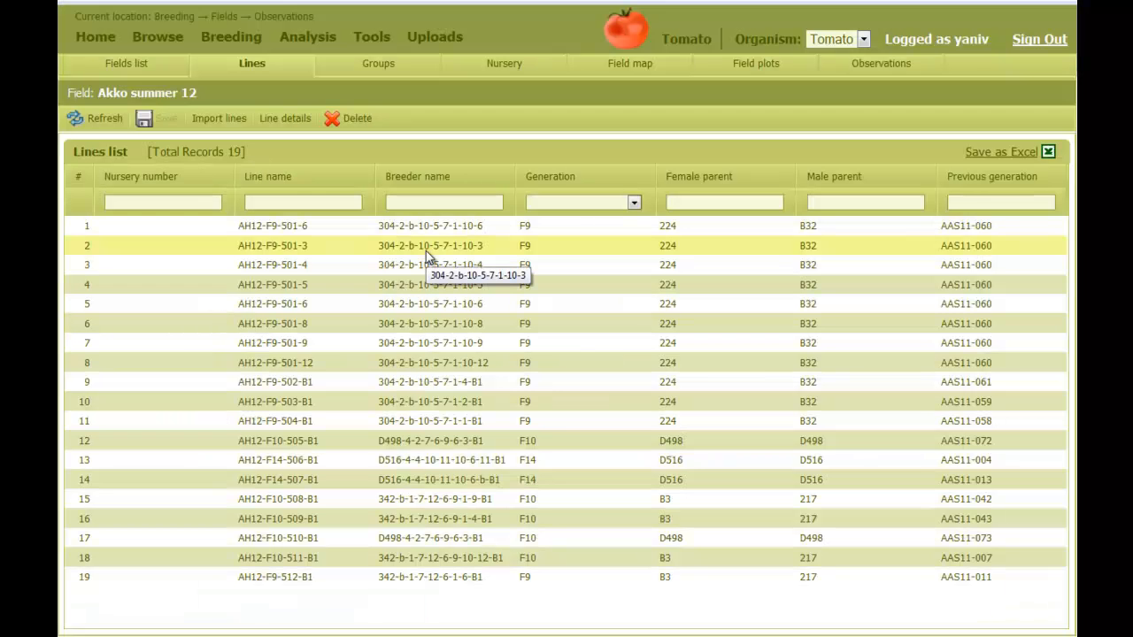